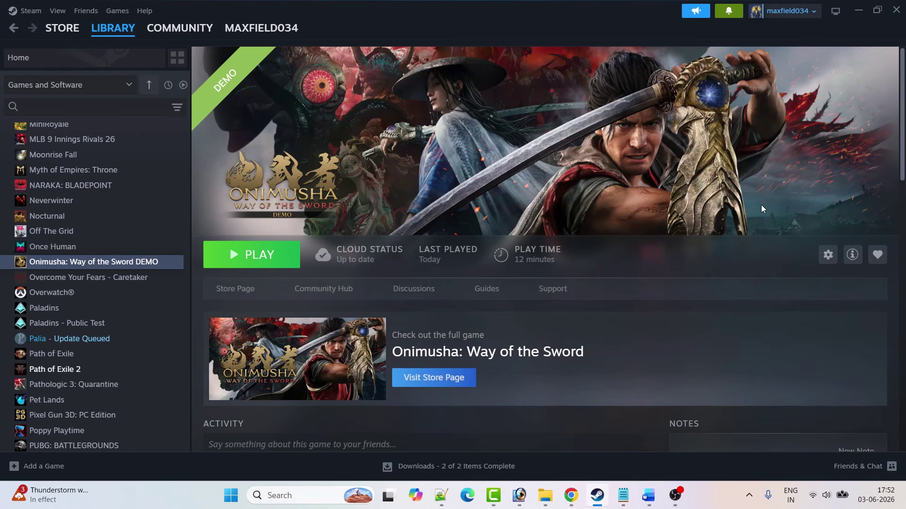
# Step: Read Fix 1 in the Word document and locate the Exit command in Steam
pyautogui.hotkey('alt', 'Tab')
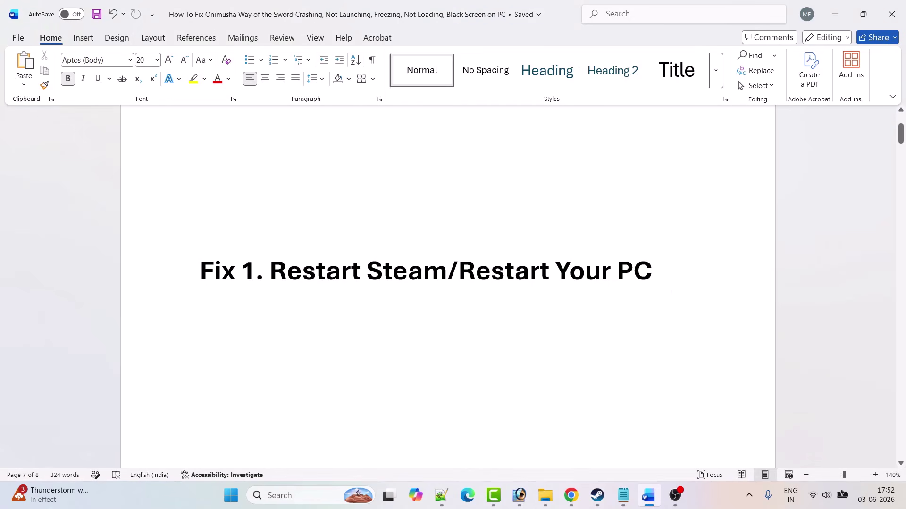
pyautogui.click(597, 495)
pyautogui.click(28, 10)
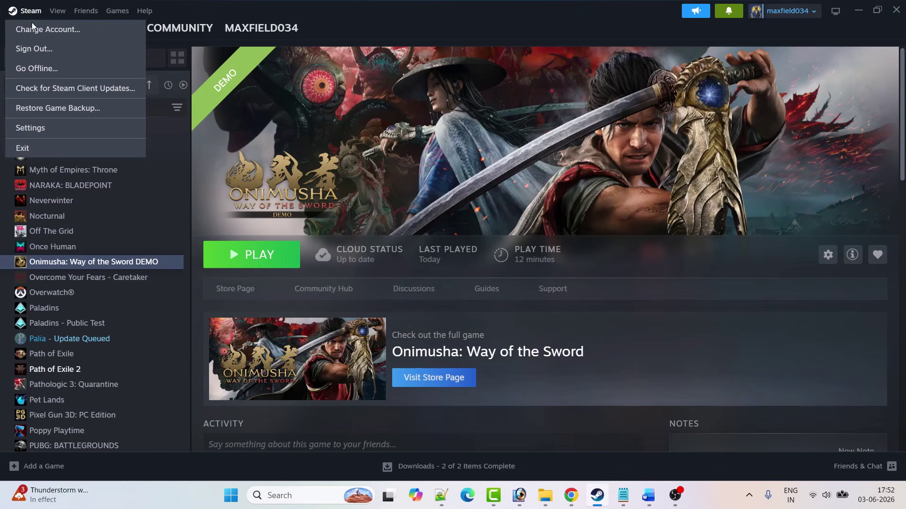
pyautogui.click(205, 184)
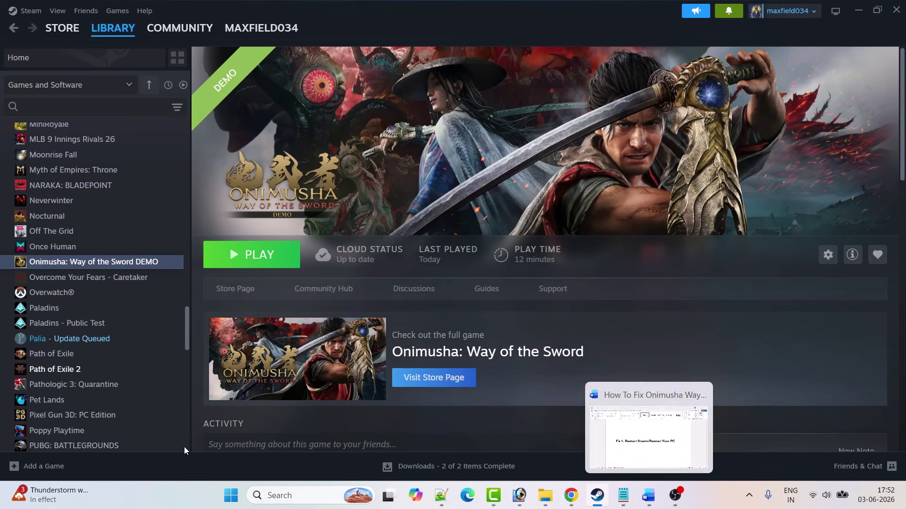
# Step: View the Windows power options used for restarting the PC, without choosing one
pyautogui.press('super')
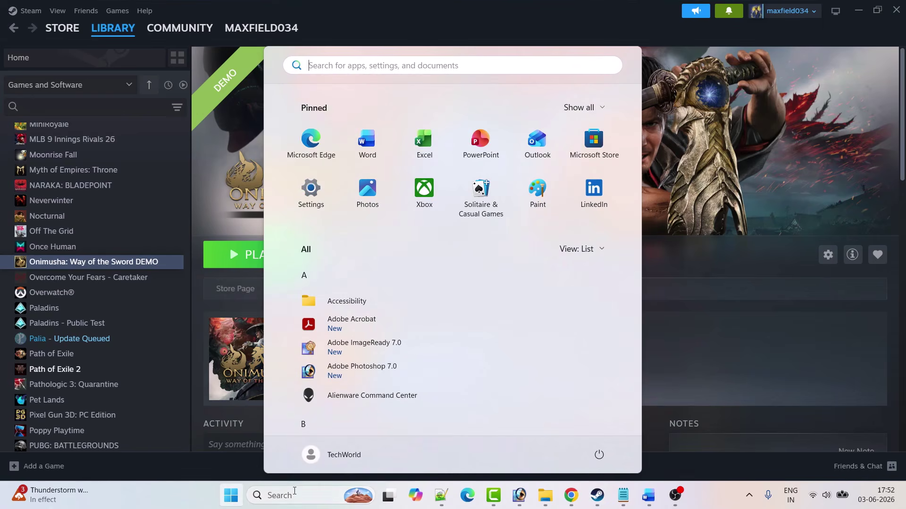
pyautogui.click(598, 455)
pyautogui.click(736, 384)
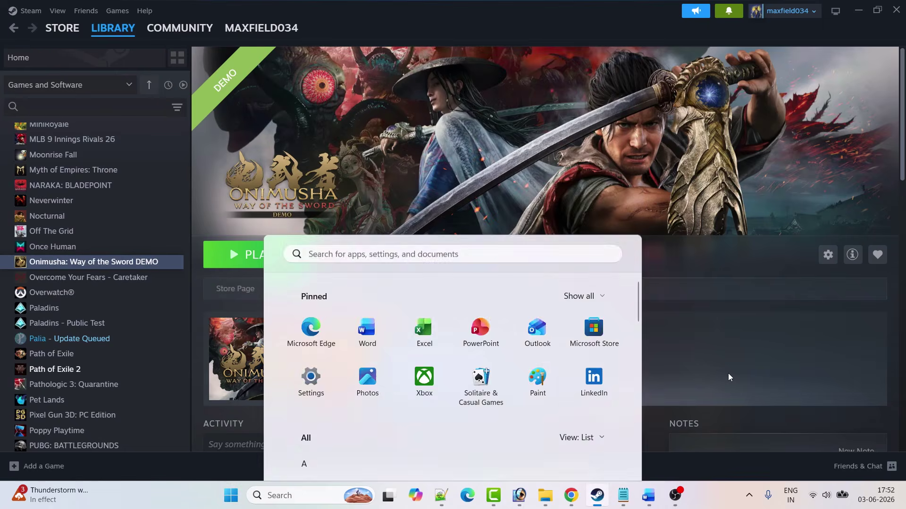
# Step: Read Fix 2 in the Word document and set the Onimusha: Way of the Sword DEMO launch options in Steam to -dx11
pyautogui.click(644, 495)
pyautogui.scroll(-5, 363, 349)
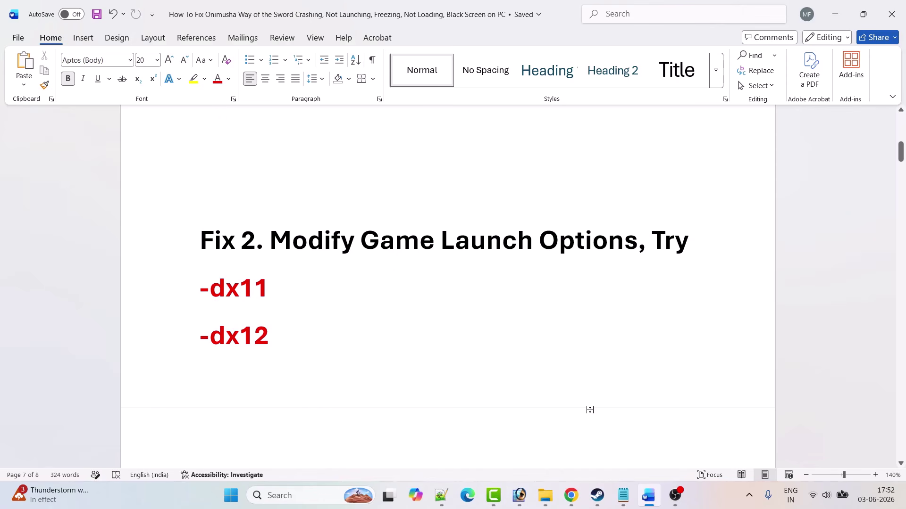
pyautogui.click(597, 496)
pyautogui.rightClick(105, 262)
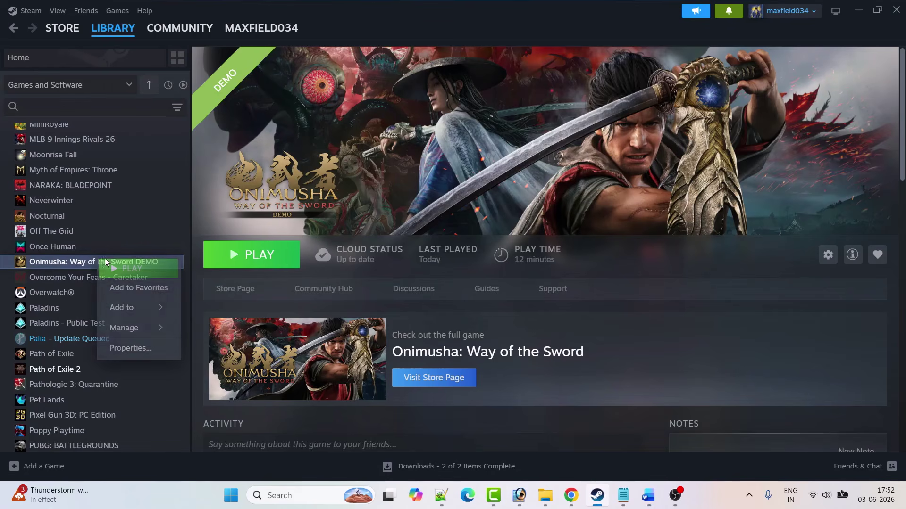
pyautogui.click(154, 348)
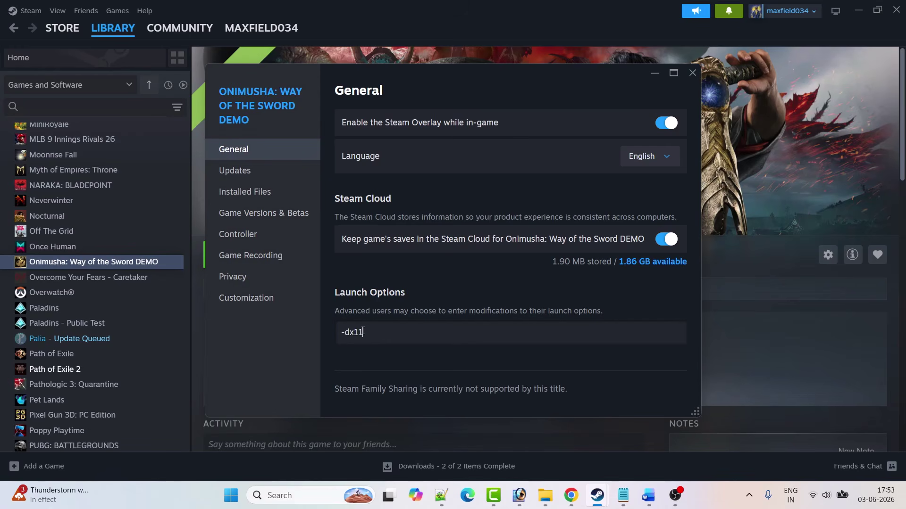
pyautogui.click(692, 72)
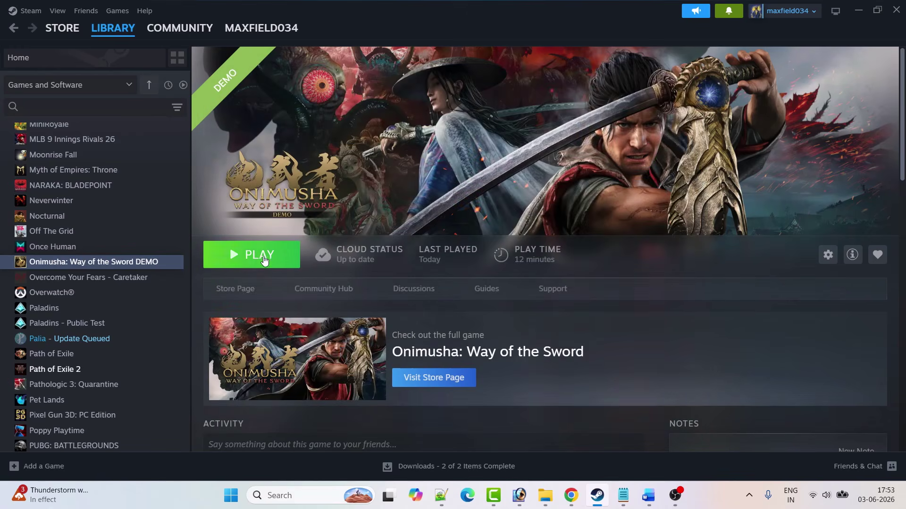
# Step: Set the launch options of Onimusha: Way of the Sword DEMO to -dx12 in its properties
pyautogui.rightClick(128, 269)
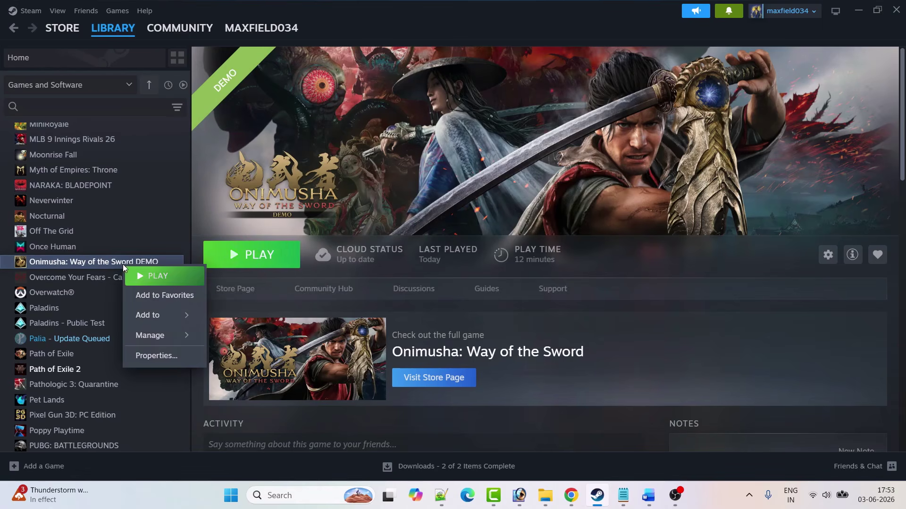
pyautogui.click(171, 364)
pyautogui.click(372, 328)
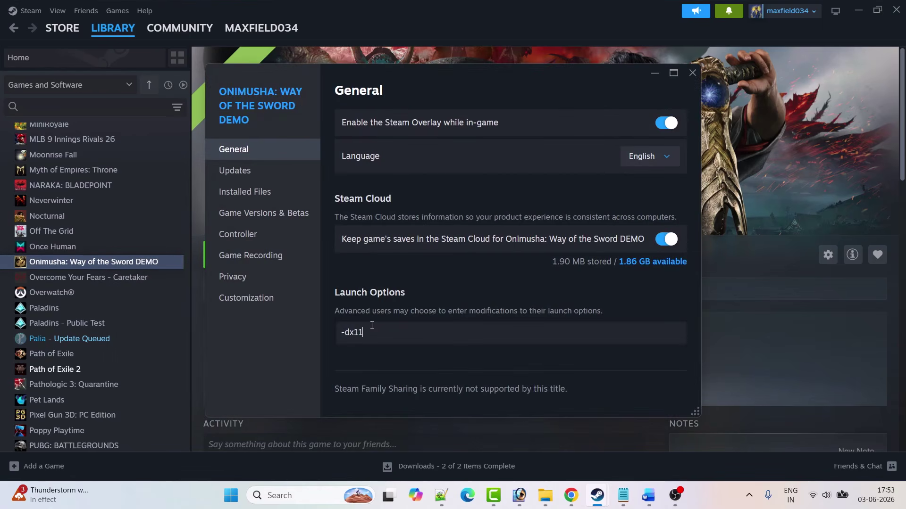
pyautogui.click(692, 73)
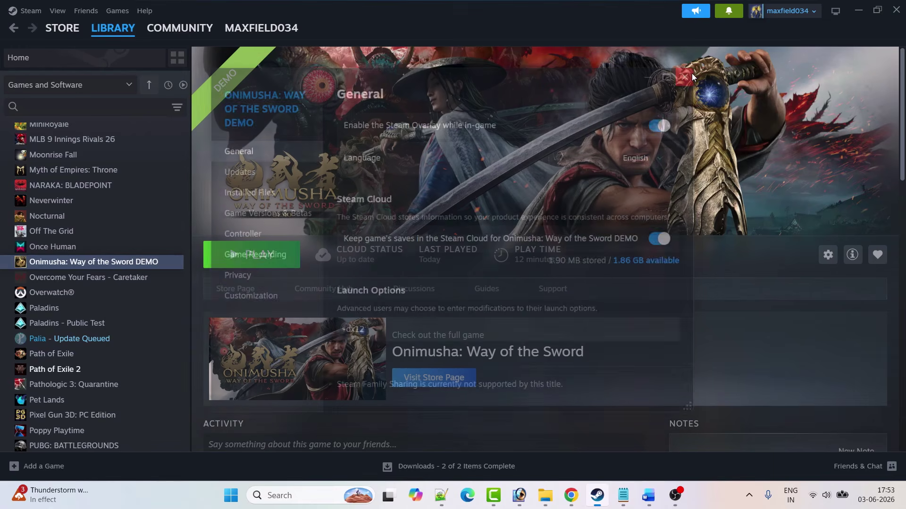
# Step: Clear the launch options of Onimusha: Way of the Sword DEMO and close its properties
pyautogui.rightClick(129, 271)
pyautogui.click(153, 352)
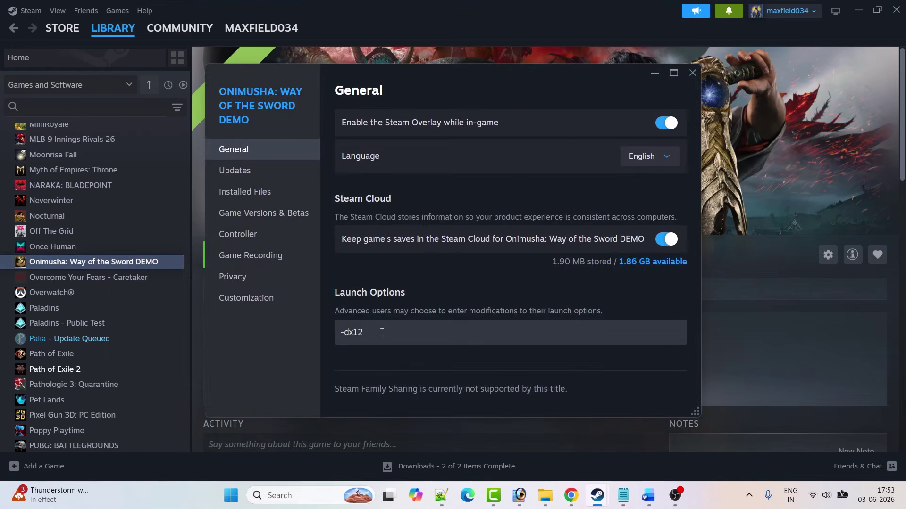
pyautogui.tripleClick(351, 331)
pyautogui.press('BackSpace')
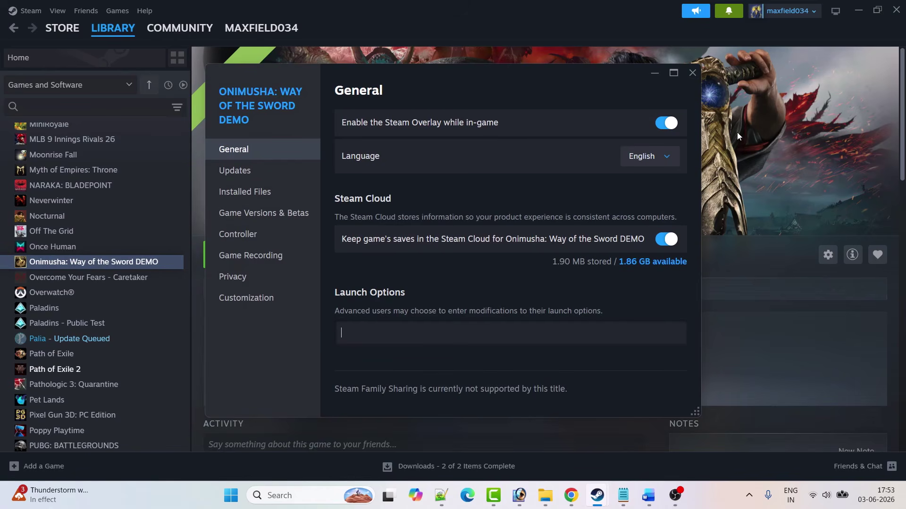
pyautogui.click(692, 73)
# Step: Read Fix 3 in the Word document and open Windows Security
pyautogui.click(648, 495)
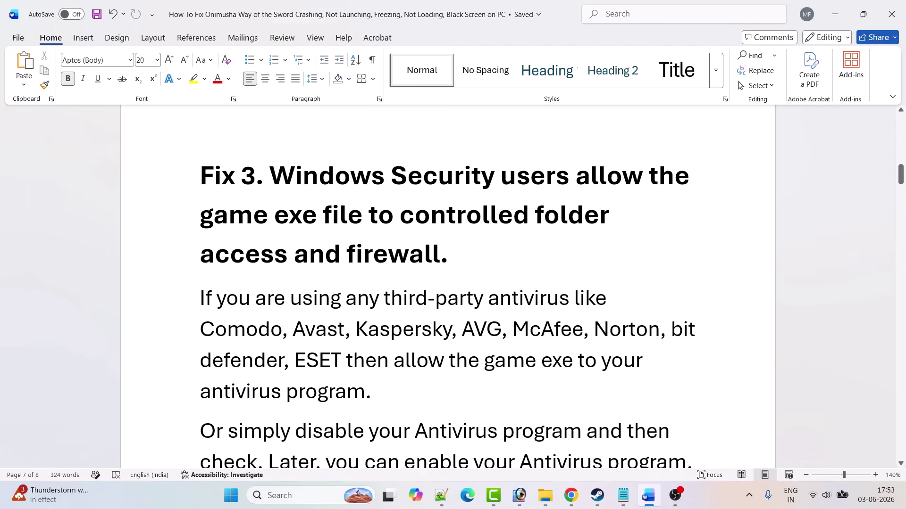
pyautogui.click(283, 496)
pyautogui.write('w')
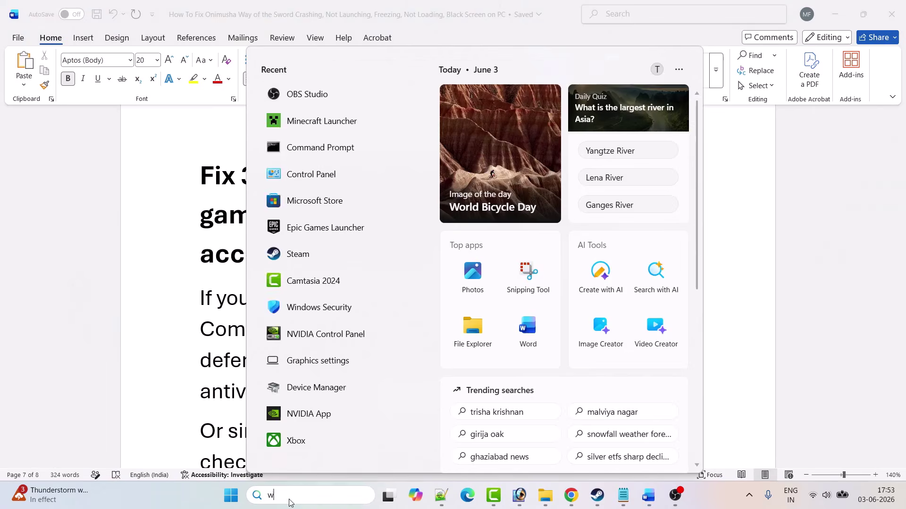
pyautogui.write('indow sec')
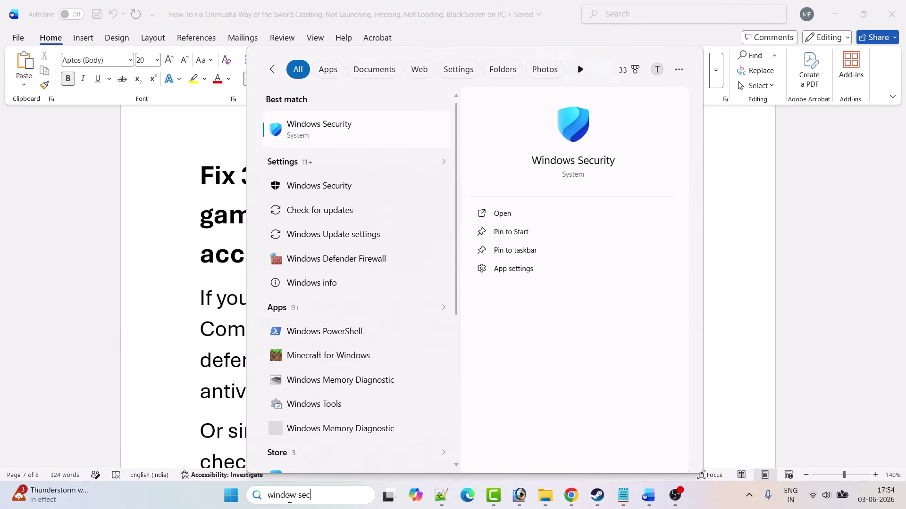
pyautogui.click(547, 215)
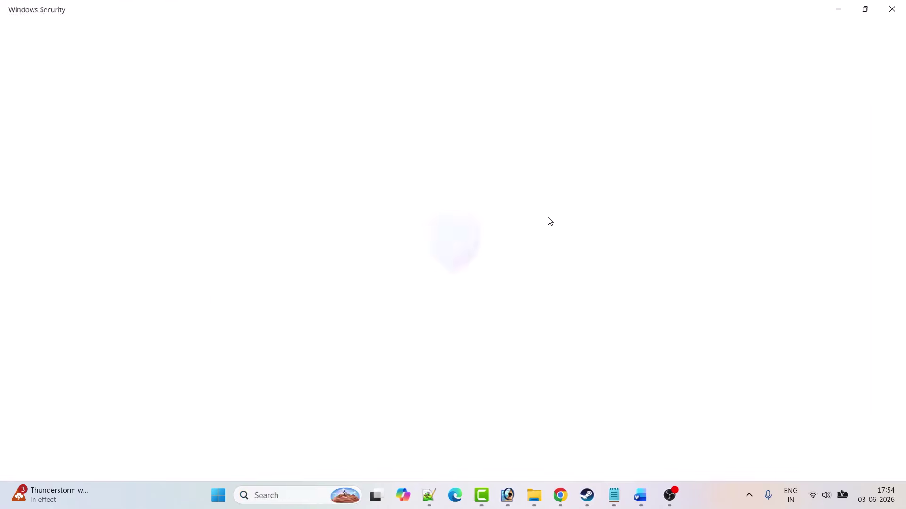
# Step: Open the list of apps allowed through Controlled folder access in the ransomware protection settings
pyautogui.click(279, 179)
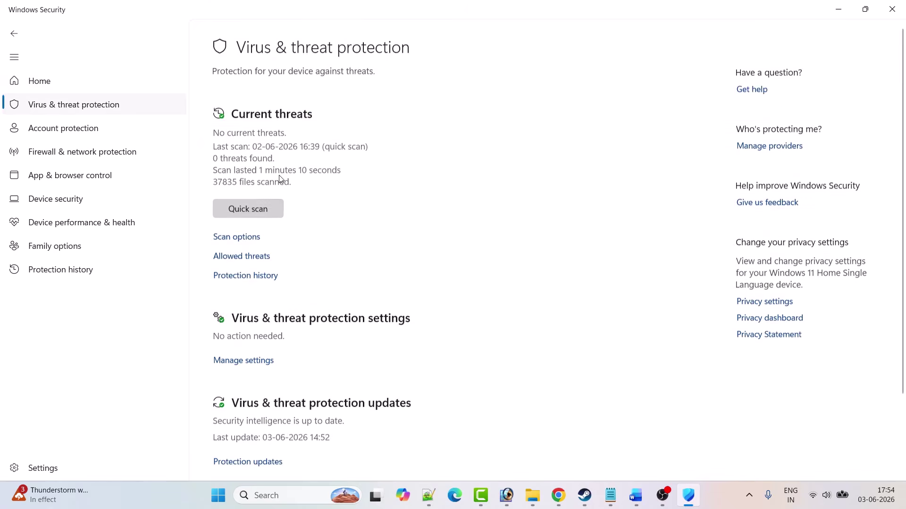
pyautogui.scroll(-3, 541, 267)
pyautogui.click(280, 446)
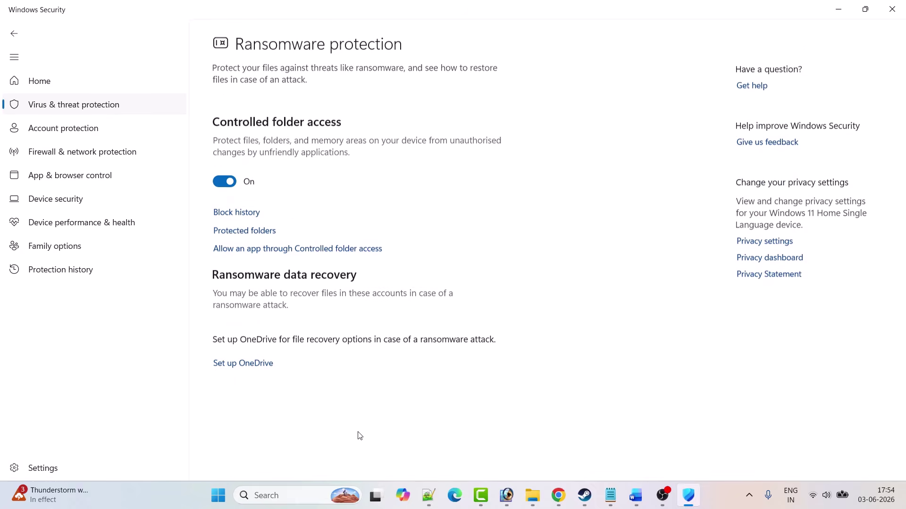
pyautogui.click(346, 250)
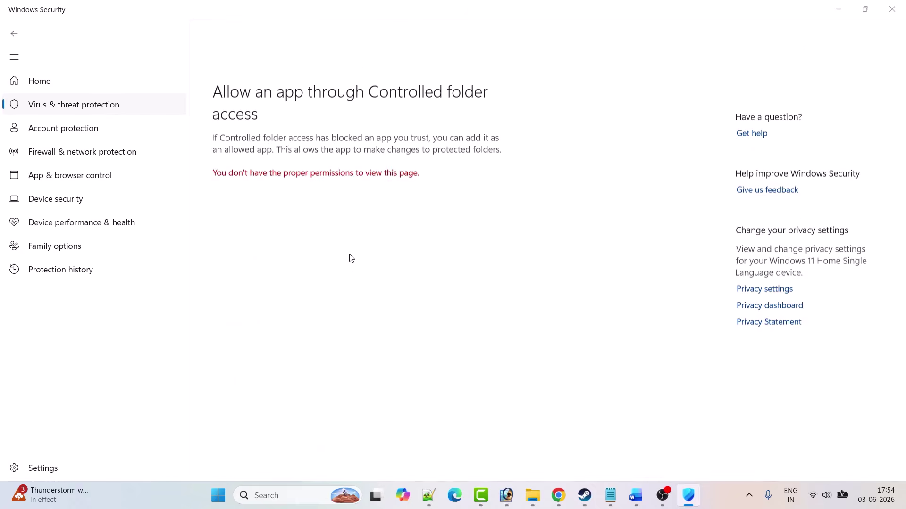
pyautogui.scroll(-3, 377, 223)
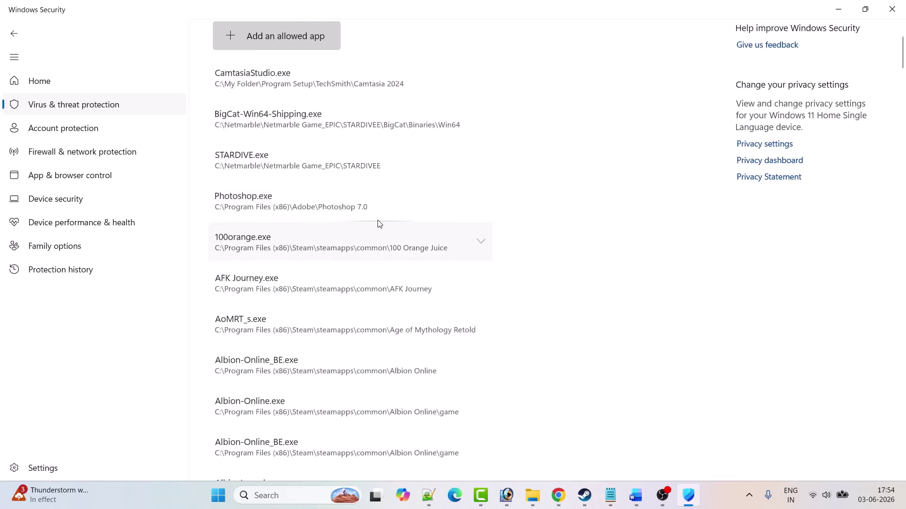
# Step: Start adding an allowed app to Controlled folder access and browse to the Program Files (x86) folder on drive C:
pyautogui.click(245, 39)
pyautogui.click(269, 83)
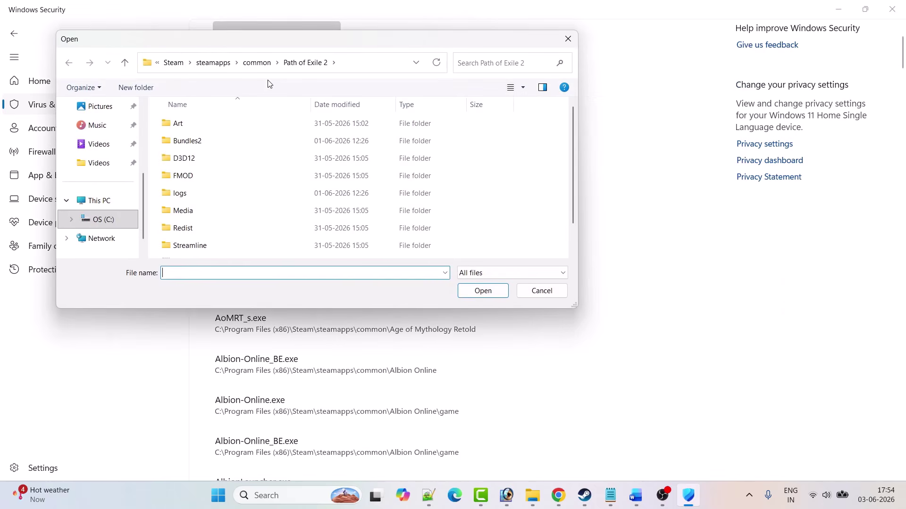
pyautogui.click(173, 66)
pyautogui.click(174, 62)
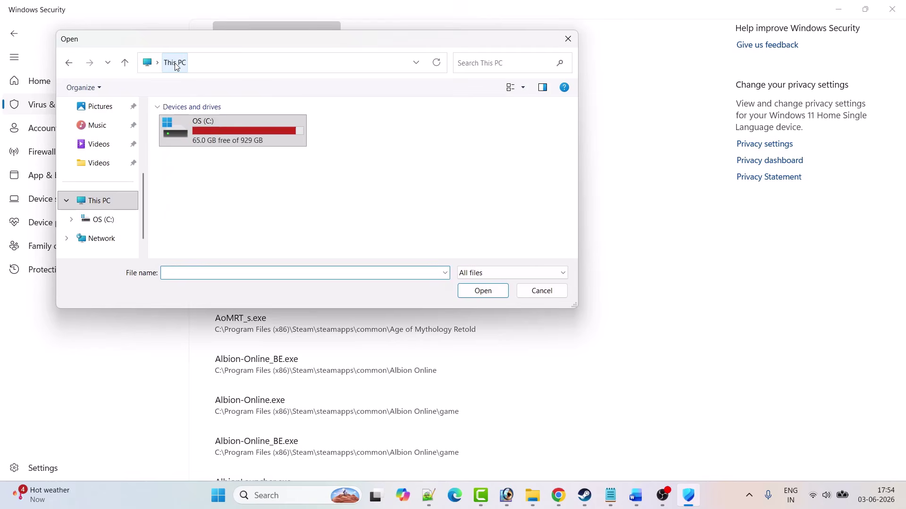
pyautogui.doubleClick(247, 142)
pyautogui.click(198, 161)
pyautogui.scroll(-4, 198, 162)
pyautogui.doubleClick(198, 158)
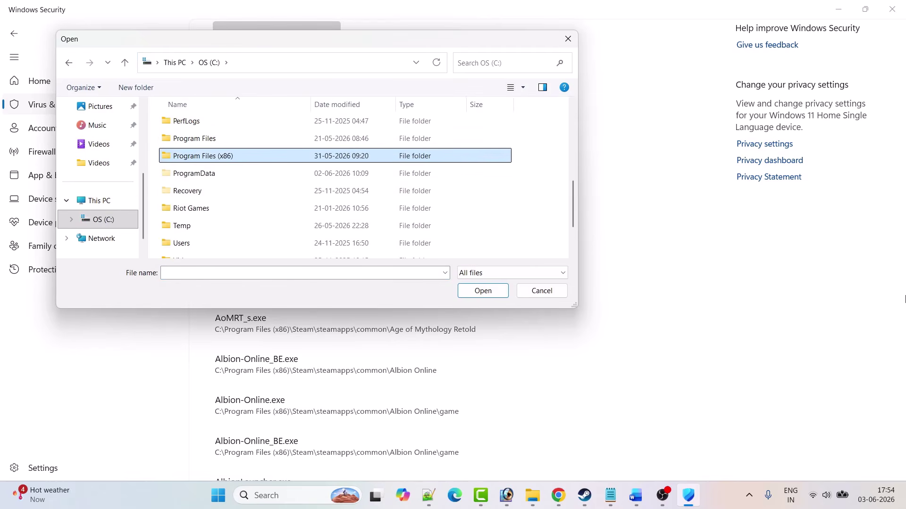
# Step: Allow the OnimushaWotS_Demo application from Steam\steamapps\common\OnimushaWotS_Demo through Controlled folder access
pyautogui.write('steam')
pyautogui.press('Return')
pyautogui.write('steam')
pyautogui.press('Down')
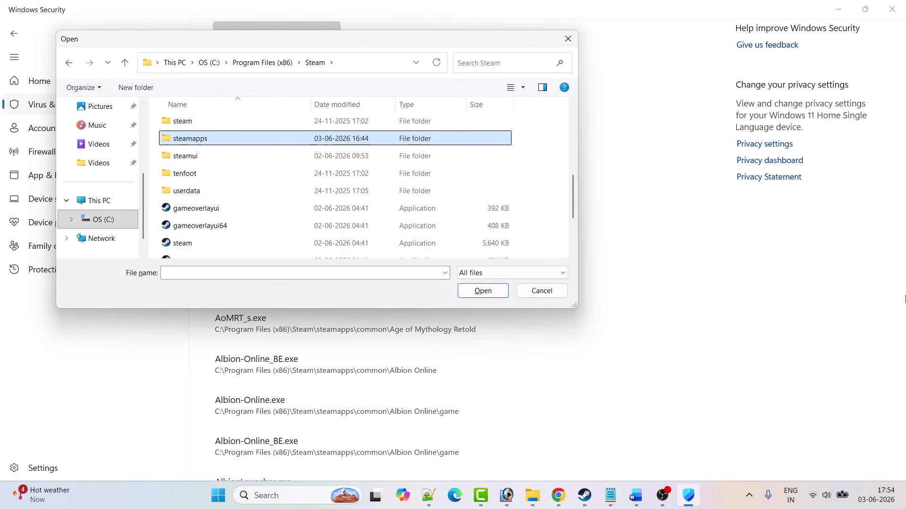
pyautogui.press('Return')
pyautogui.write('oni')
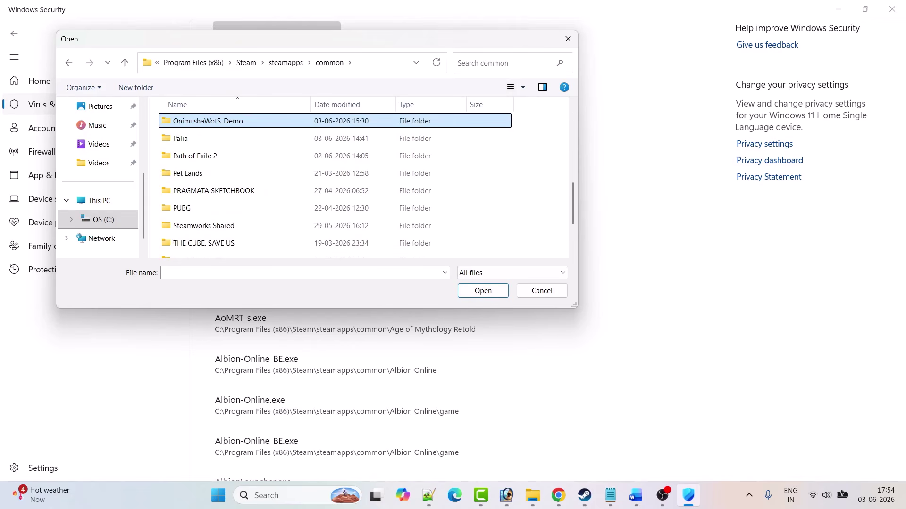
pyautogui.press('Return')
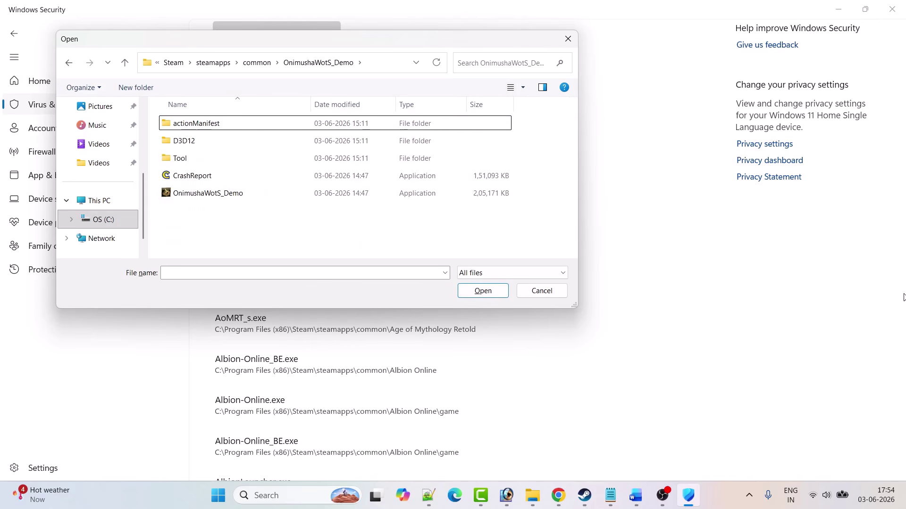
pyautogui.click(198, 199)
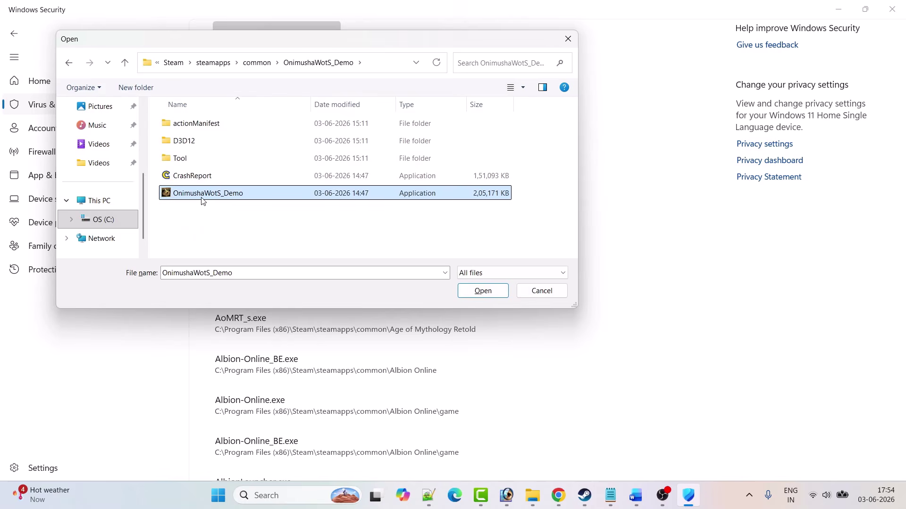
pyautogui.click(475, 292)
# Step: Open the firewall's allowed apps list from Firewall & network protection and unlock its settings for changes
pyautogui.click(14, 33)
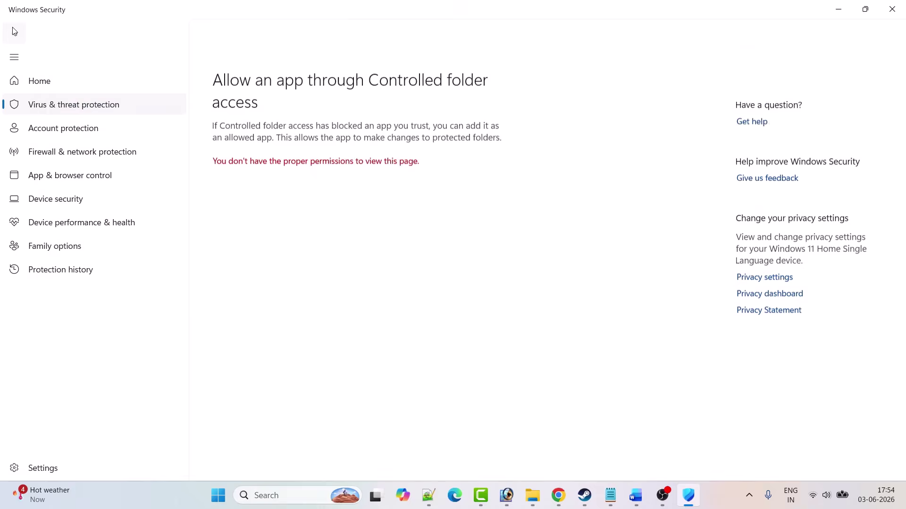
pyautogui.click(40, 81)
pyautogui.click(572, 203)
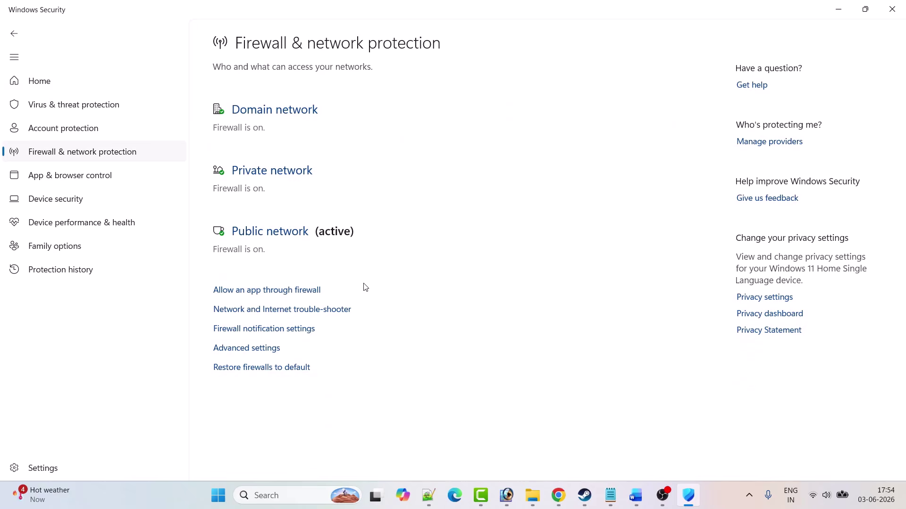
pyautogui.click(273, 290)
pyautogui.click(584, 91)
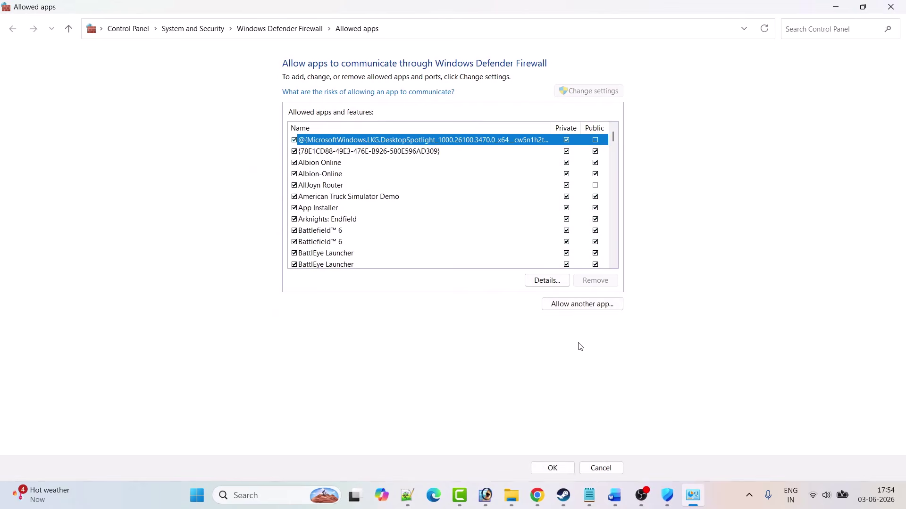
# Step: Start allowing another app through the firewall and browse to the Program Files (x86) folder on drive C:
pyautogui.click(584, 306)
pyautogui.click(533, 302)
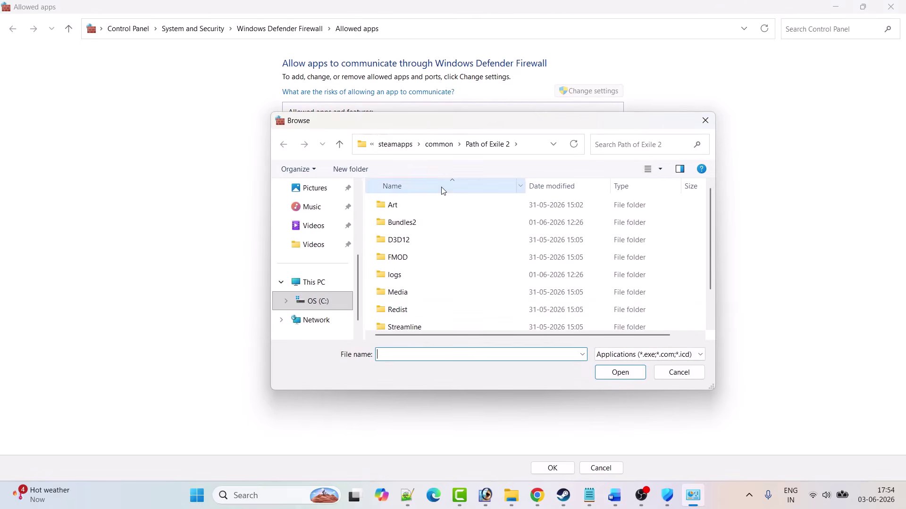
pyautogui.click(391, 144)
pyautogui.click(389, 146)
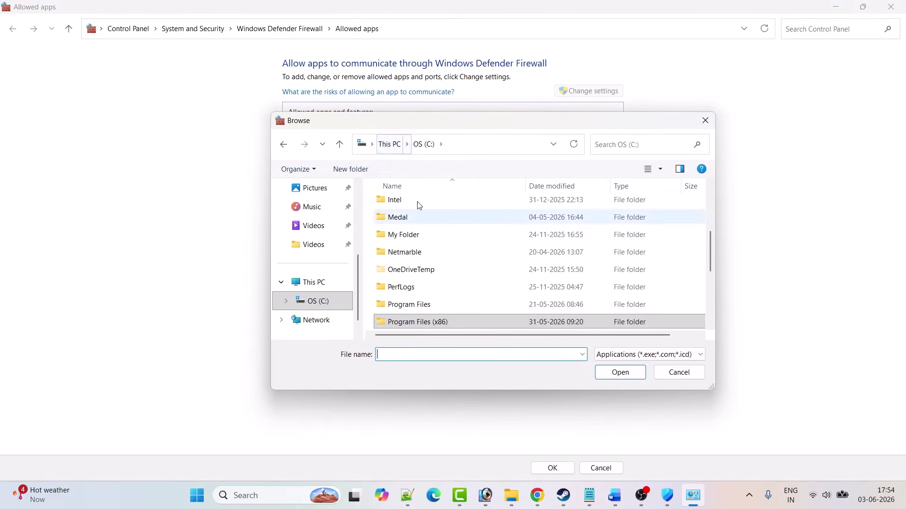
pyautogui.click(390, 145)
pyautogui.doubleClick(423, 220)
pyautogui.click(422, 240)
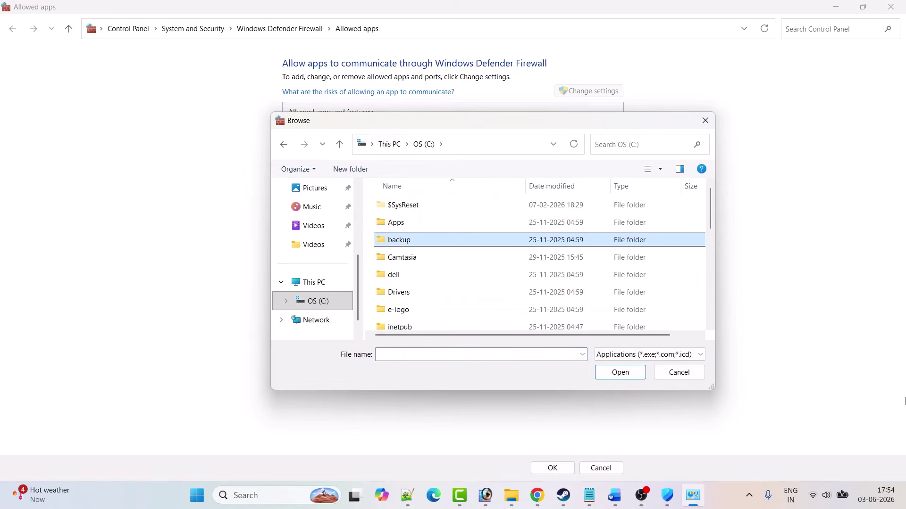
pyautogui.press('p')
pyautogui.press('p')
pyautogui.press('p')
pyautogui.press('Return')
# Step: Open the Steam\steamapps\common\OnimushaWotS_Demo folder while browsing for the app to allow
pyautogui.press('s')
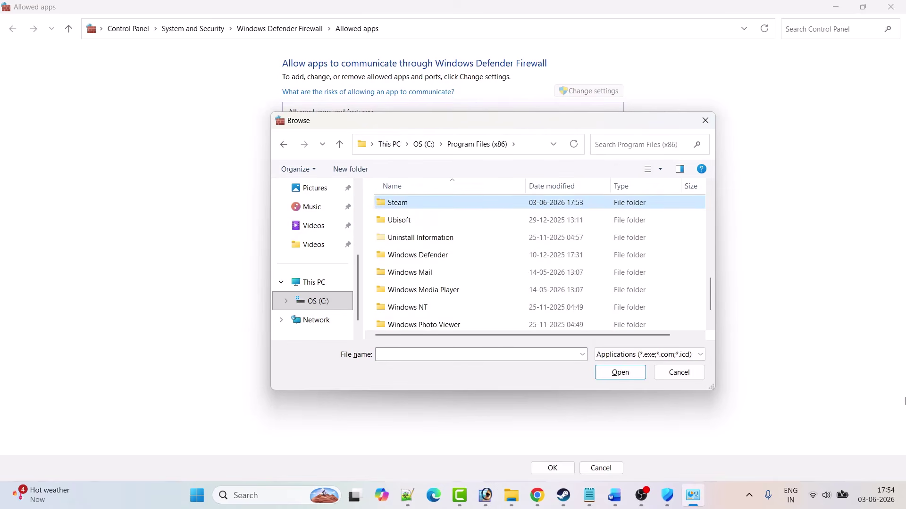
pyautogui.press('Return')
pyautogui.press('s')
pyautogui.press('Return')
pyautogui.press('c')
pyautogui.press('Return')
pyautogui.press('o')
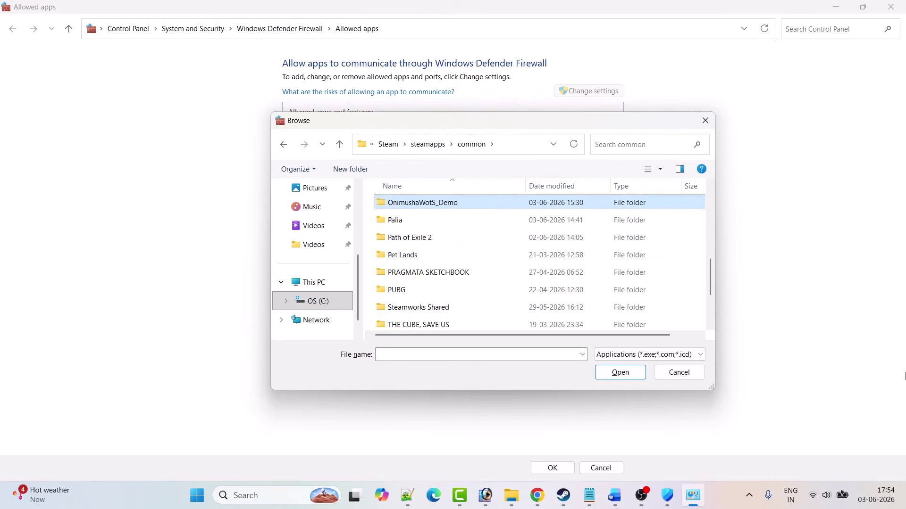
pyautogui.doubleClick(458, 206)
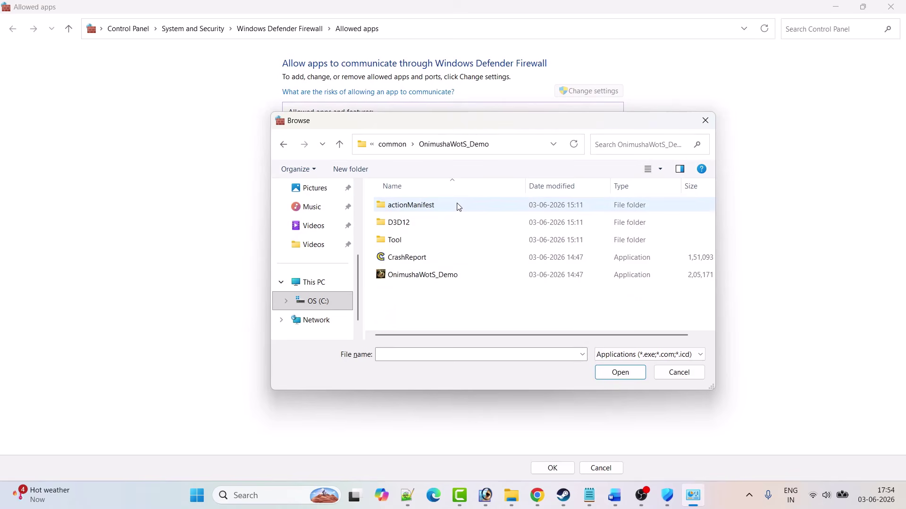
# Step: Try to add the OnimushaWotS_Demo application to the firewall's allowed apps and close the app selection
pyautogui.click(430, 278)
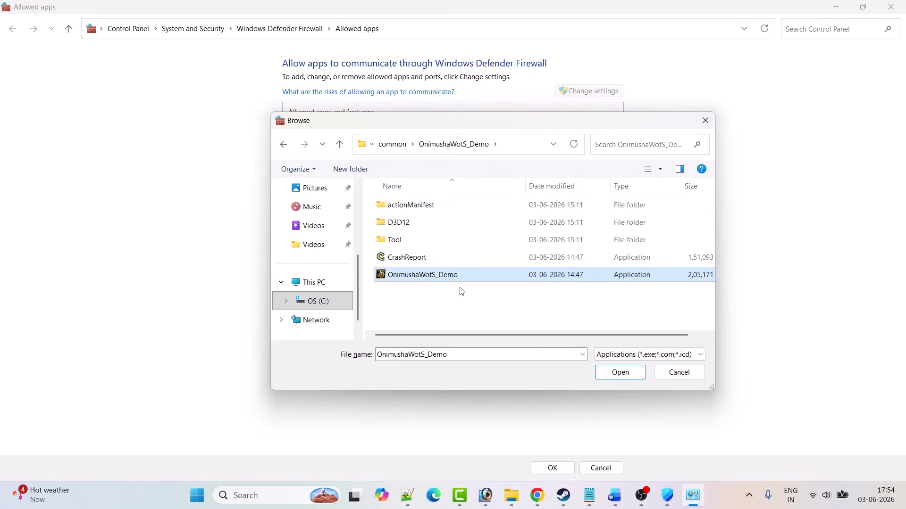
pyautogui.click(626, 375)
pyautogui.click(491, 348)
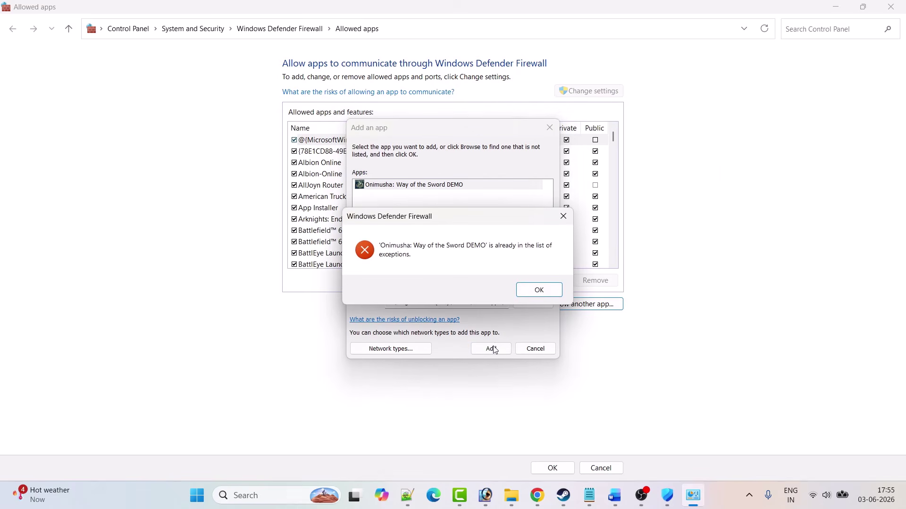
pyautogui.click(538, 290)
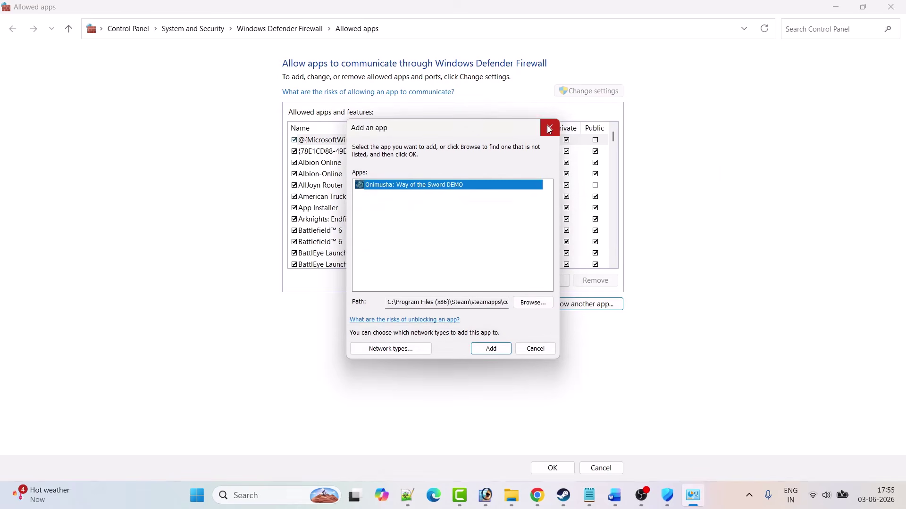
pyautogui.click(548, 127)
# Step: Check the Private and Public permissions of Onimusha: Way of the Sword DEMO in the allowed apps list and confirm the list
pyautogui.scroll(1, 366, 201)
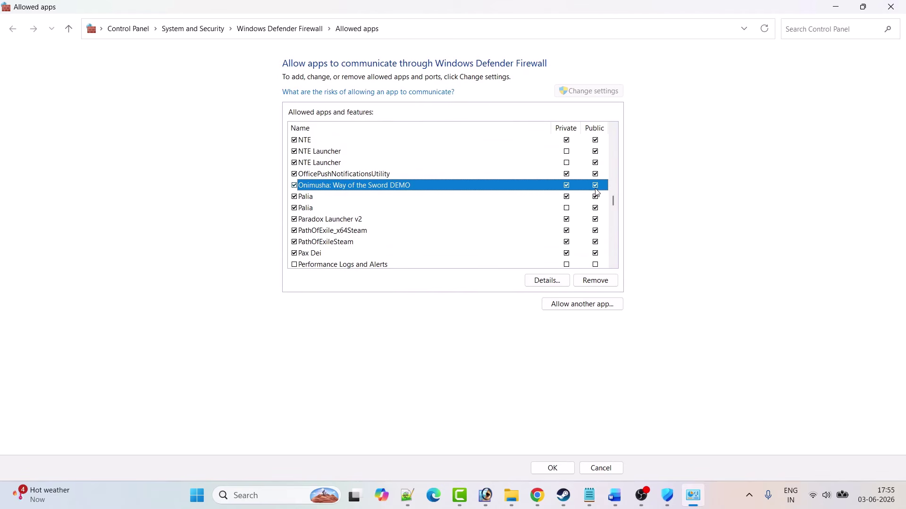
pyautogui.click(553, 472)
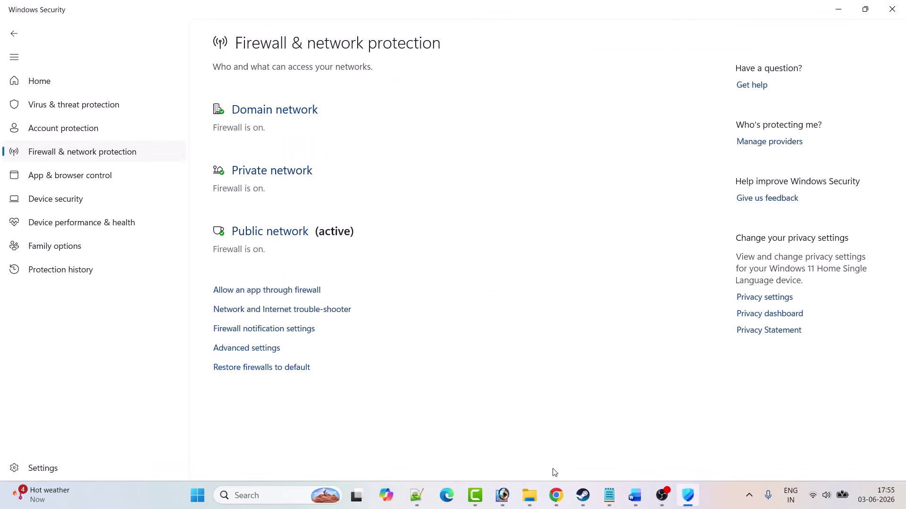
# Step: Switch to the Word document and read the third-party antivirus advice under Fix 3 and the heading of Fix 4
pyautogui.click(585, 495)
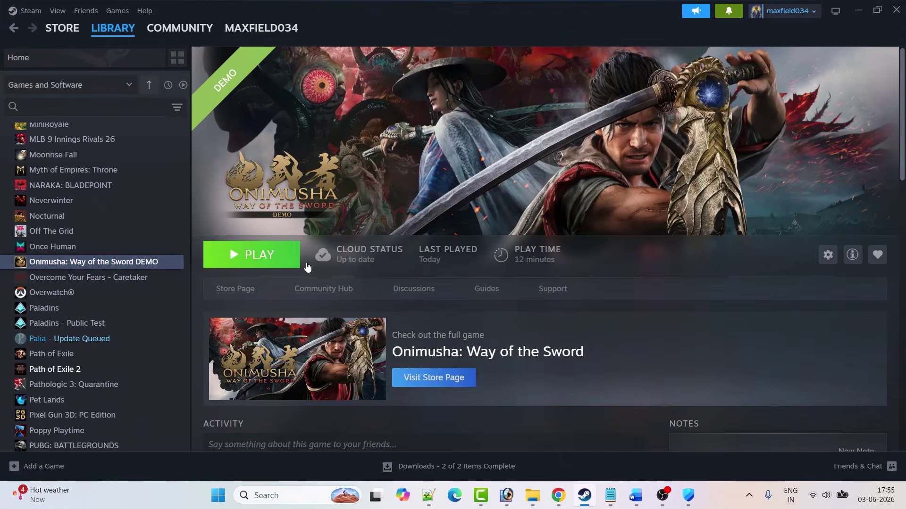
pyautogui.click(636, 496)
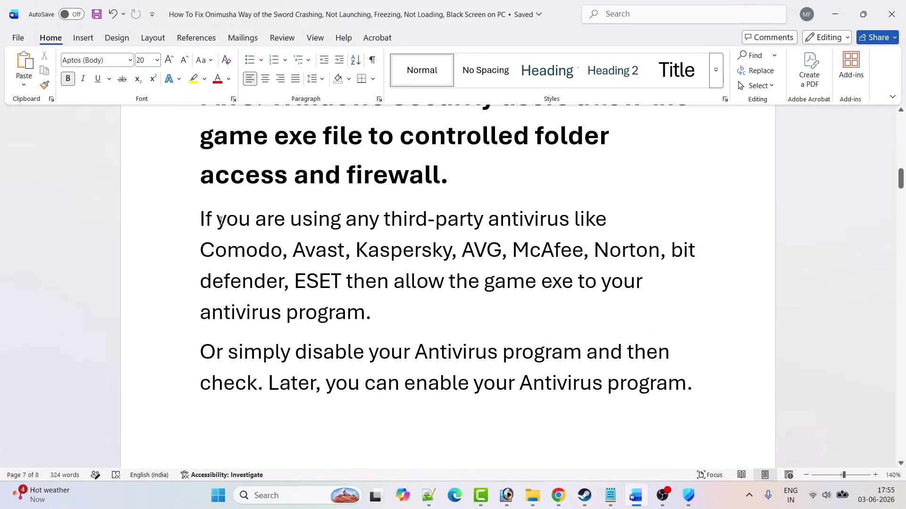
pyautogui.scroll(1, 219, 220)
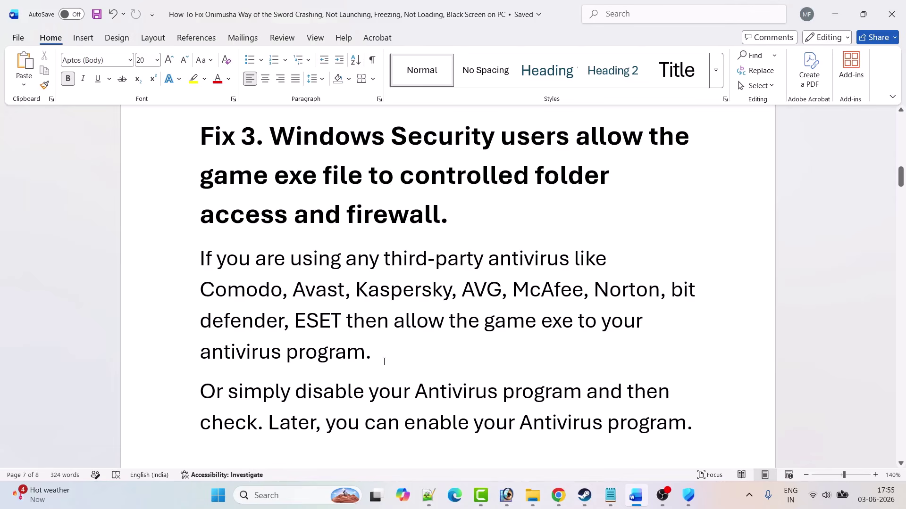
pyautogui.scroll(-1, 360, 352)
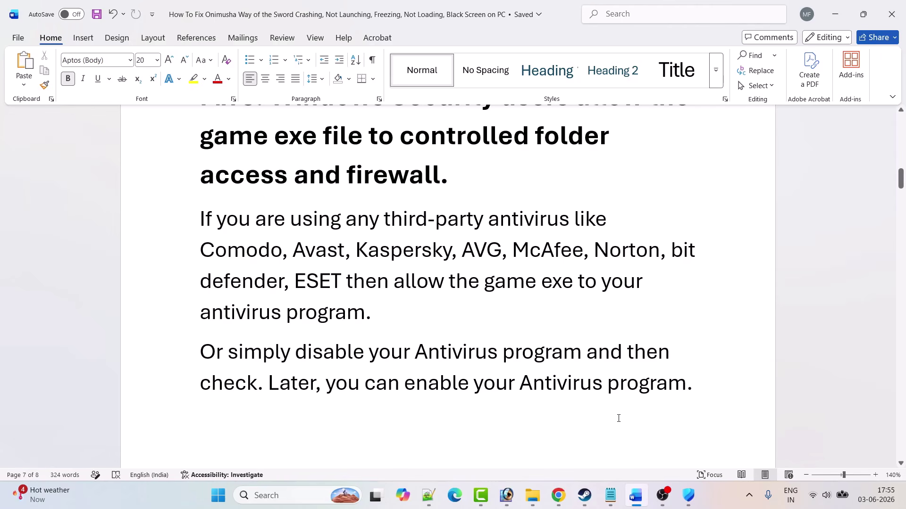
pyautogui.scroll(-8, 313, 239)
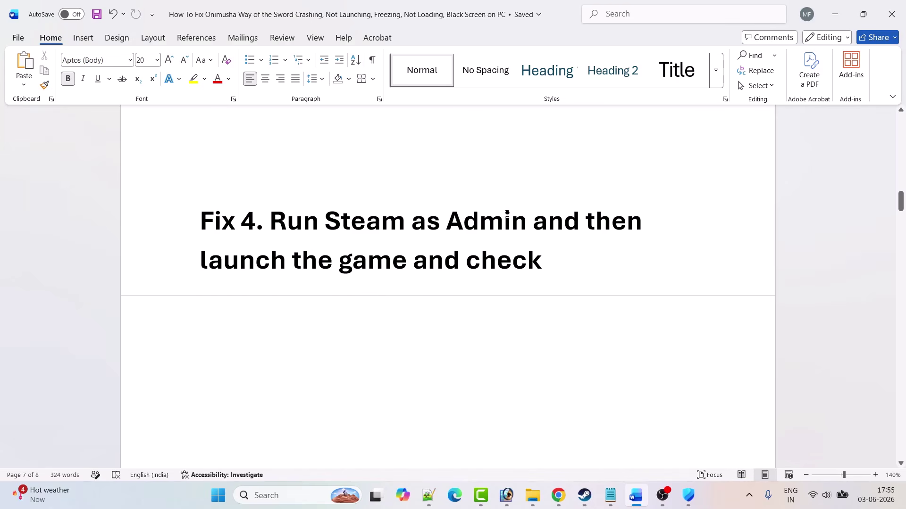
# Step: Search Windows for Steam and follow its shortcut's file location to the Steam installation folder
pyautogui.click(301, 494)
pyautogui.write('steam')
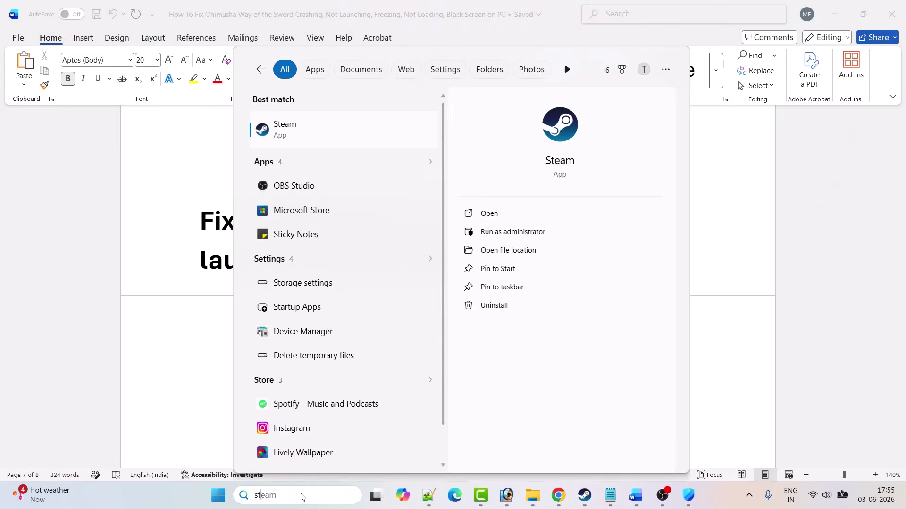
pyautogui.click(533, 251)
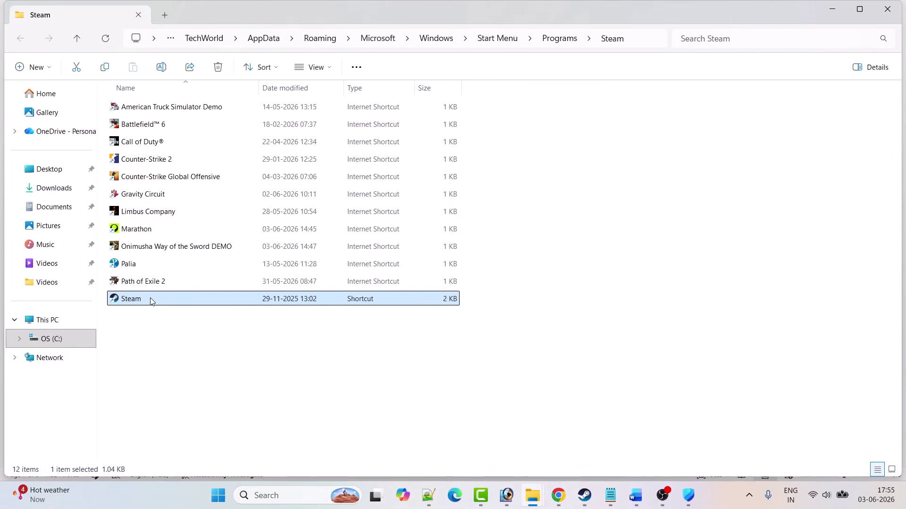
pyautogui.rightClick(151, 302)
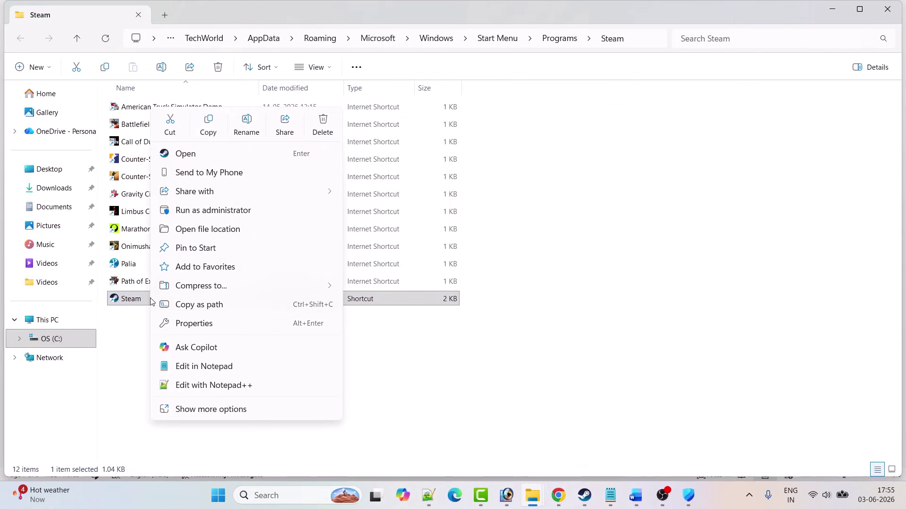
pyautogui.click(225, 230)
pyautogui.scroll(-2, 179, 293)
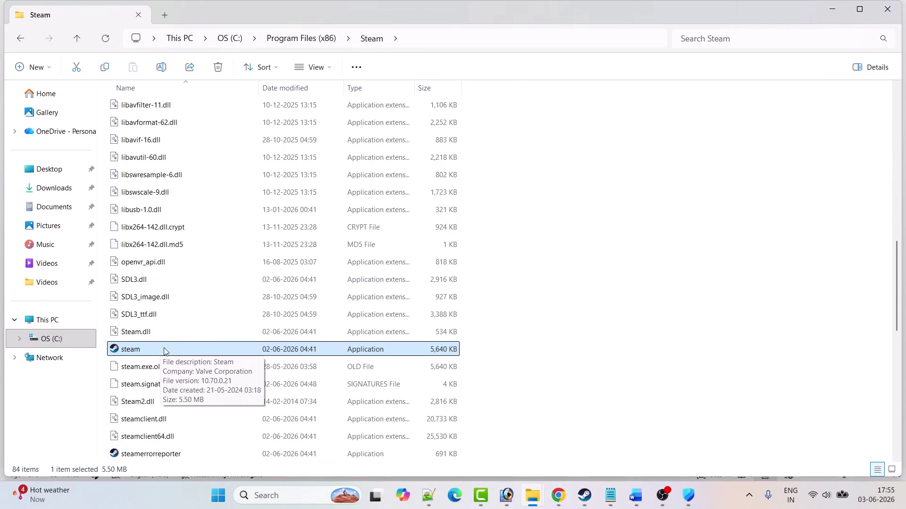
# Step: Set the steam application to run as an administrator in its compatibility properties, leaving compatibility mode off, and confirm
pyautogui.rightClick(151, 347)
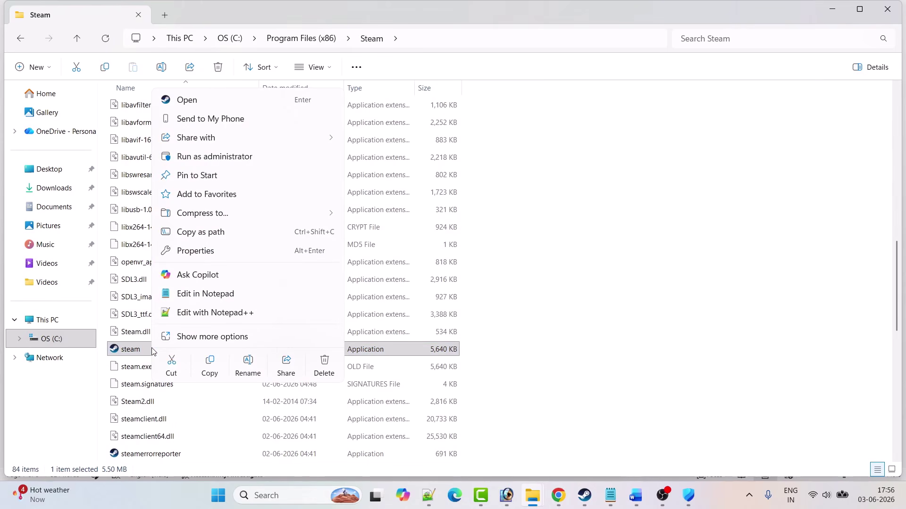
pyautogui.click(211, 253)
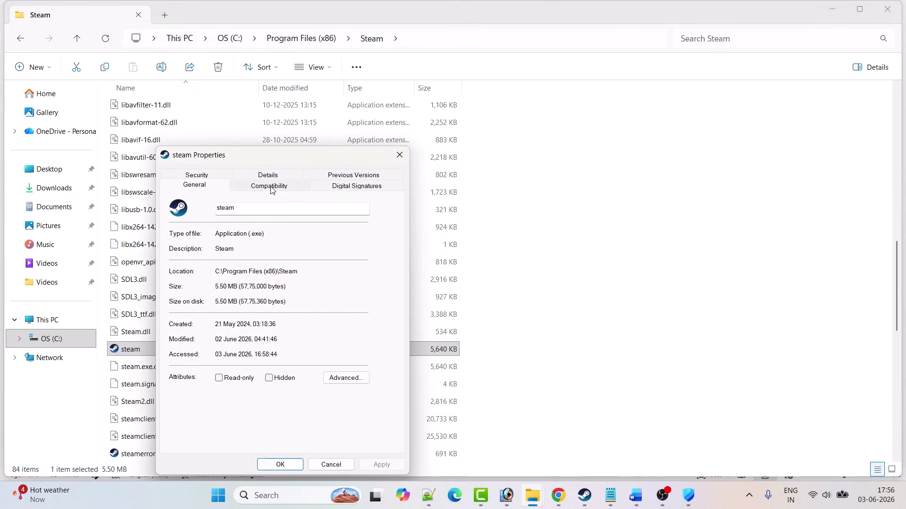
pyautogui.click(272, 190)
pyautogui.moveTo(279, 163); pyautogui.dragTo(353, 93)
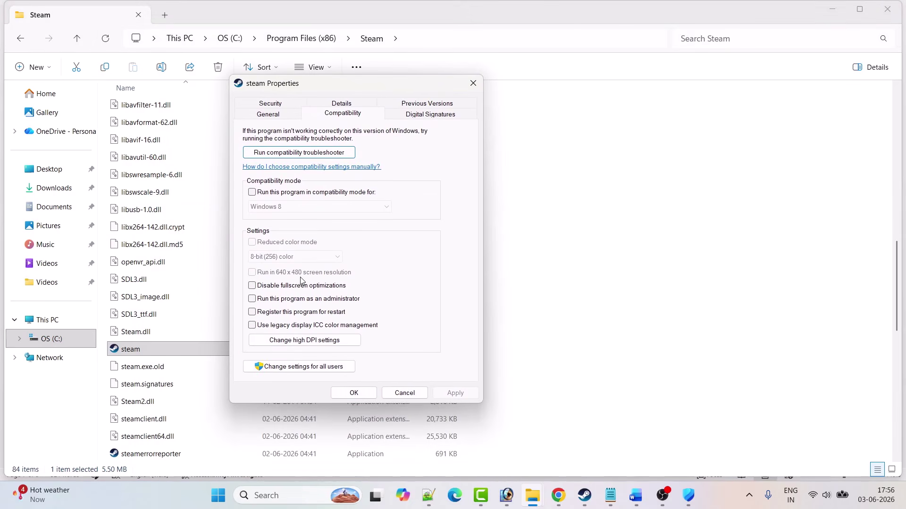
pyautogui.click(252, 299)
pyautogui.click(253, 193)
pyautogui.click(254, 193)
pyautogui.click(363, 393)
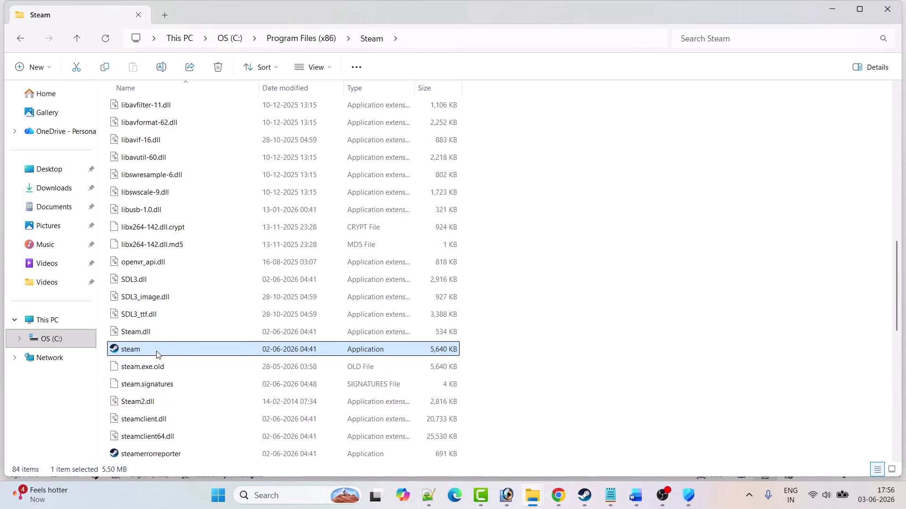
# Step: Switch to Steam and browse the local files of Onimusha: Way of the Sword DEMO
pyautogui.click(584, 498)
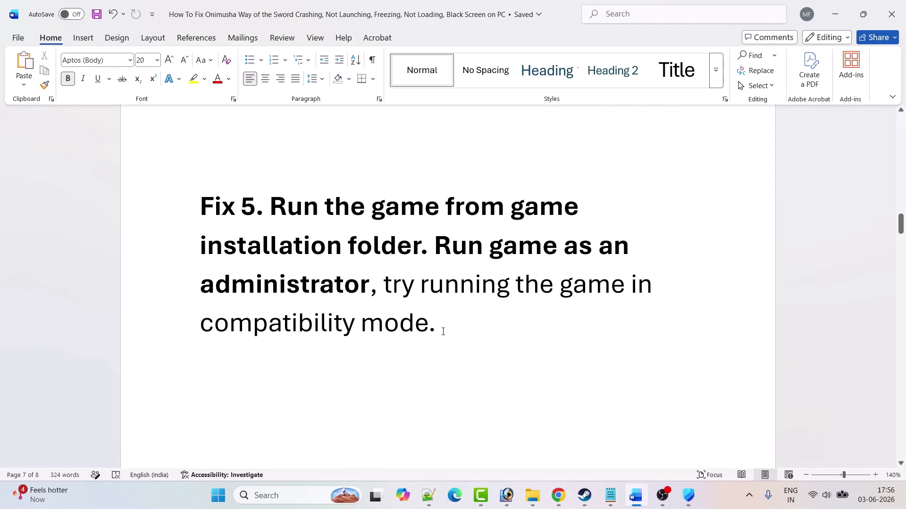
pyautogui.click(584, 495)
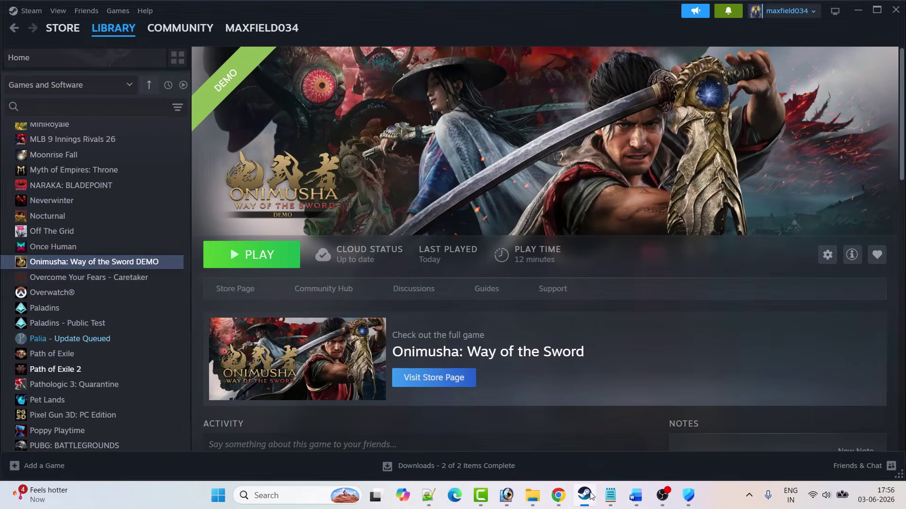
pyautogui.rightClick(113, 264)
pyautogui.moveTo(150, 336)
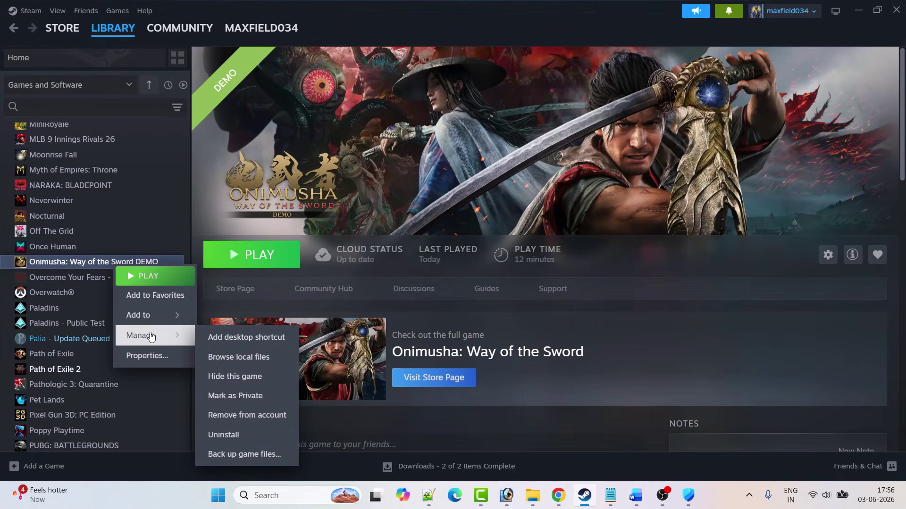
pyautogui.click(250, 357)
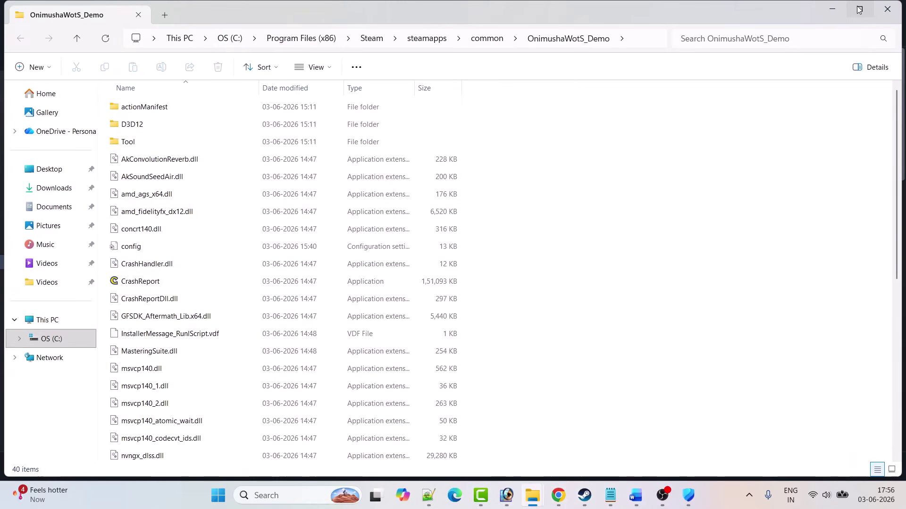
# Step: Set the OnimushaWotS_Demo application to run as an administrator in its compatibility properties and apply the change
pyautogui.click(859, 8)
pyautogui.scroll(-6, 302, 294)
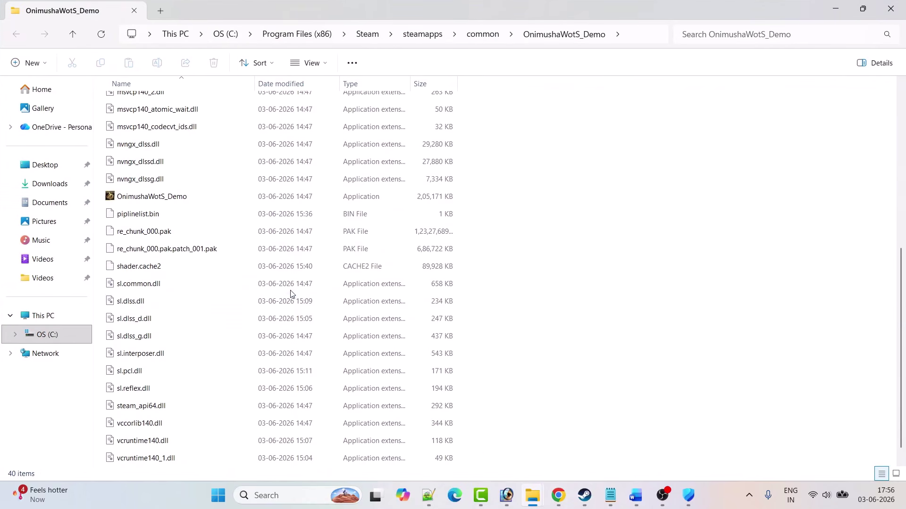
pyautogui.click(158, 201)
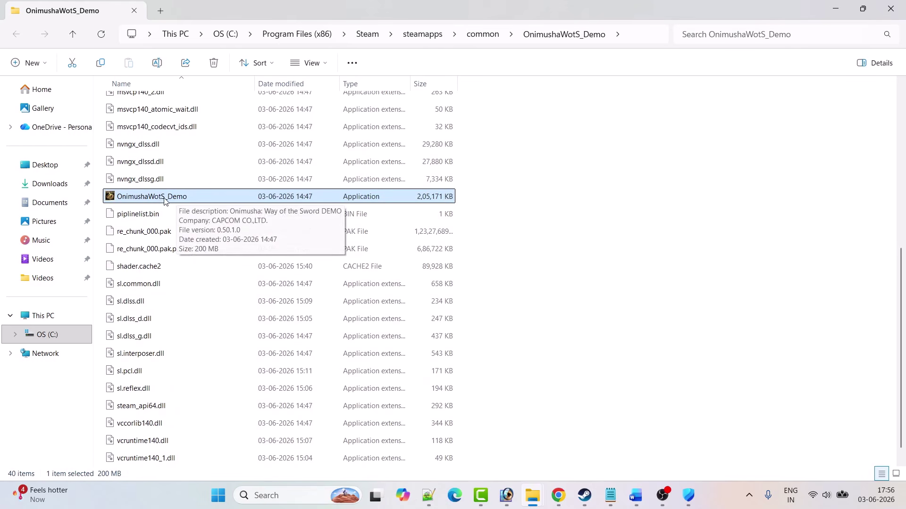
pyautogui.rightClick(165, 201)
pyautogui.click(239, 327)
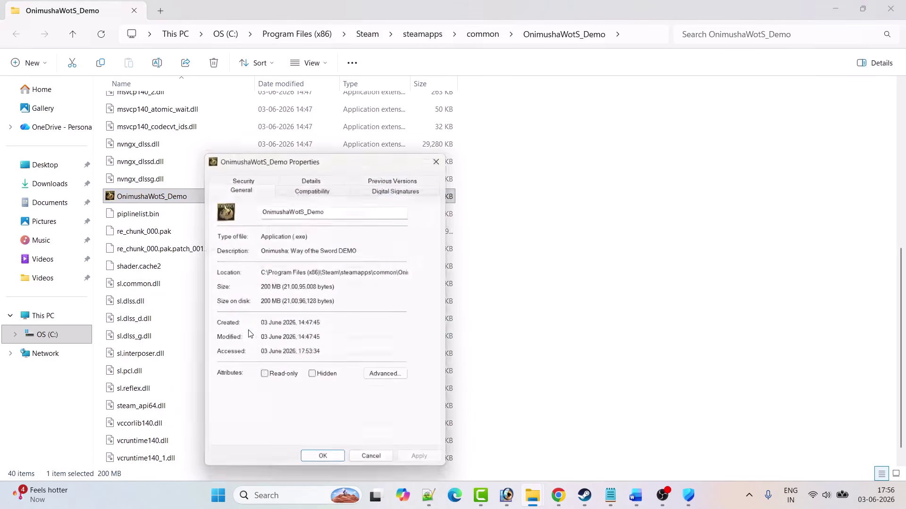
pyautogui.click(352, 119)
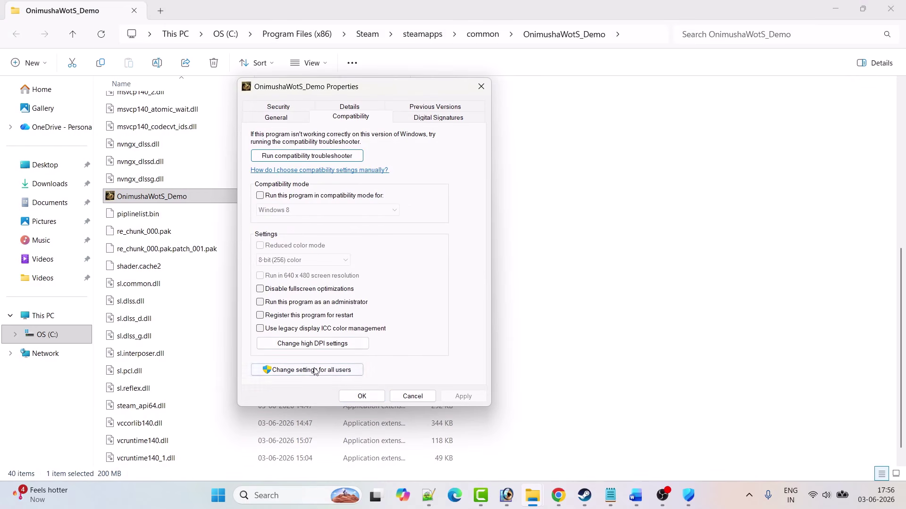
pyautogui.click(260, 303)
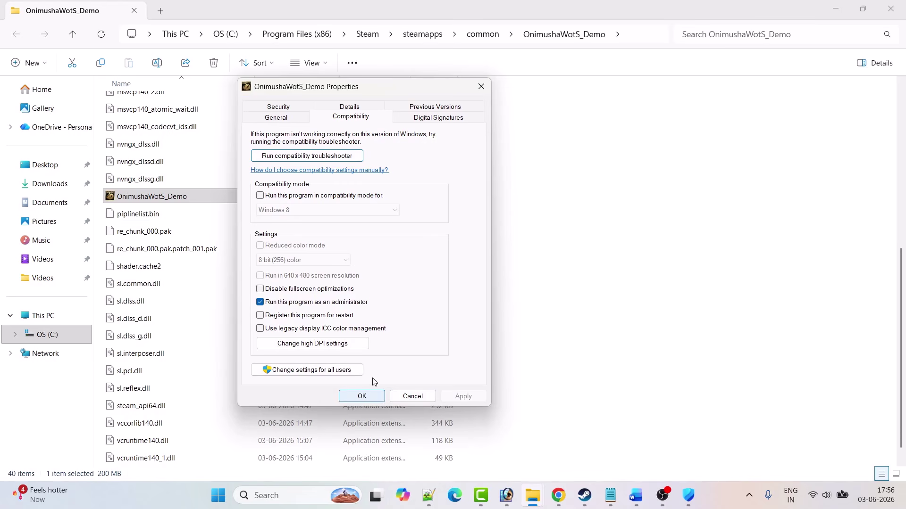
# Step: Disable fullscreen optimizations for the OnimushaWotS_Demo application in its compatibility properties and apply the change
pyautogui.click(156, 202)
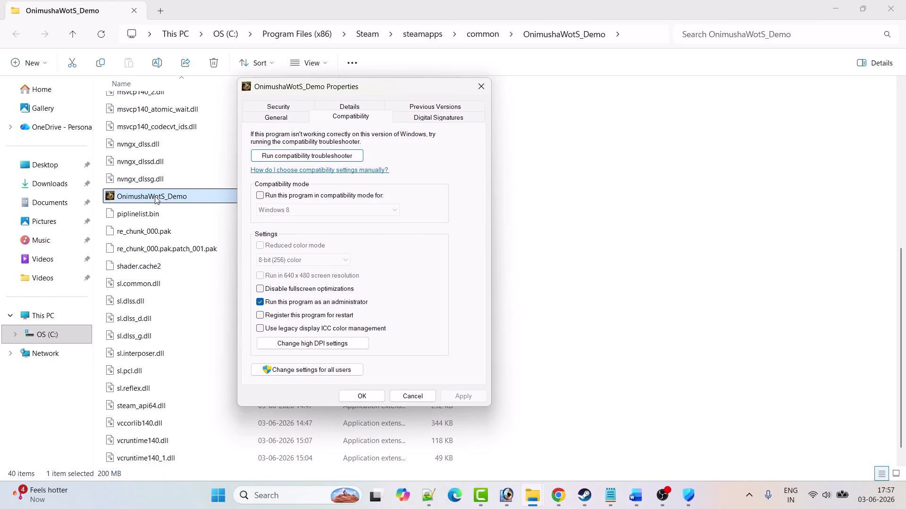
pyautogui.click(364, 309)
pyautogui.click(261, 289)
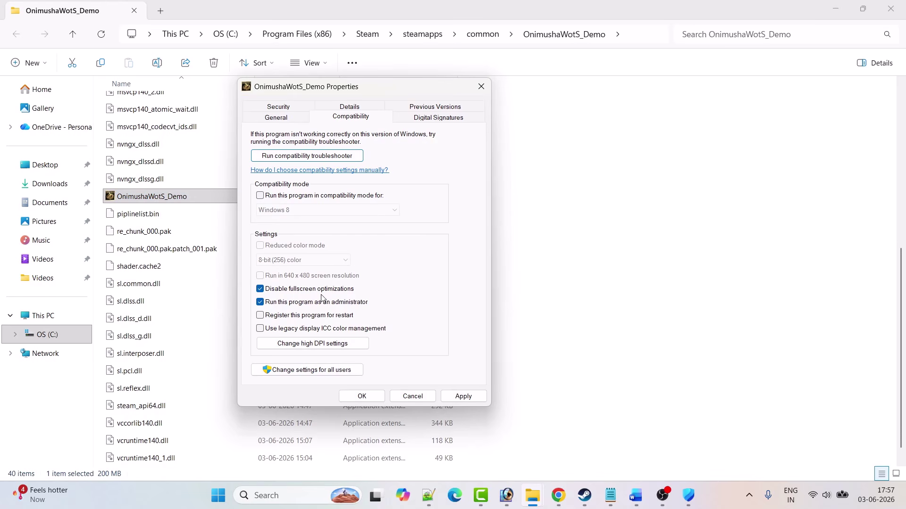
pyautogui.click(451, 396)
# Step: Turn on compatibility mode for OnimushaWotS_Demo, set it to Windows 8, and apply the change
pyautogui.click(140, 203)
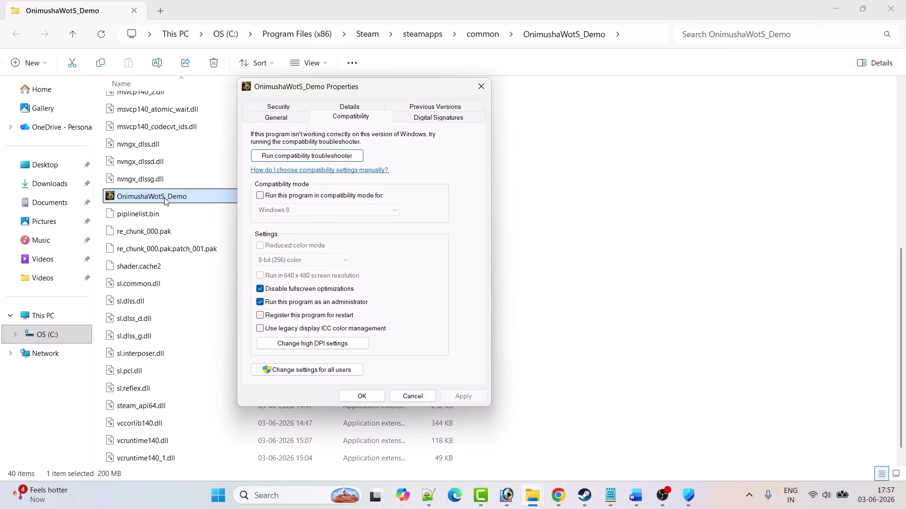
pyautogui.click(261, 213)
pyautogui.click(259, 195)
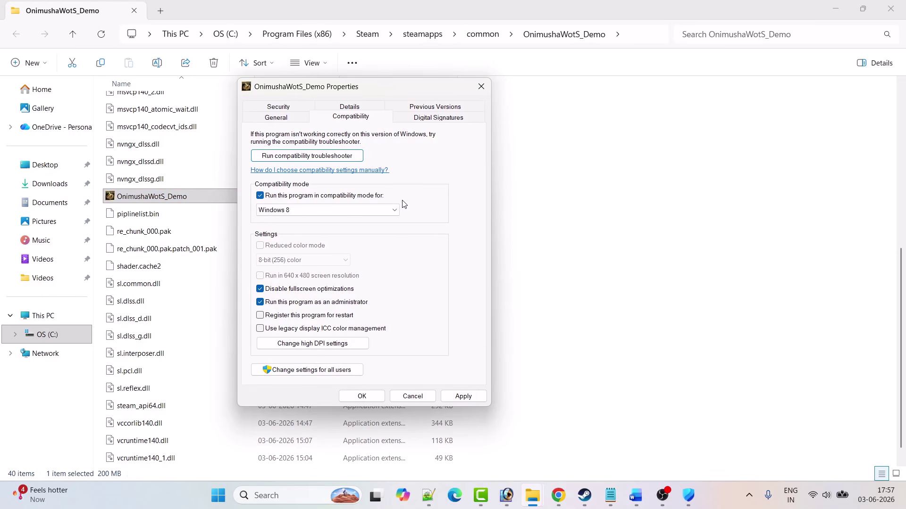
pyautogui.click(326, 212)
pyautogui.click(303, 253)
pyautogui.click(463, 396)
# Step: Change the compatibility mode of OnimushaWotS_Demo to Windows 7 and apply the change
pyautogui.click(160, 203)
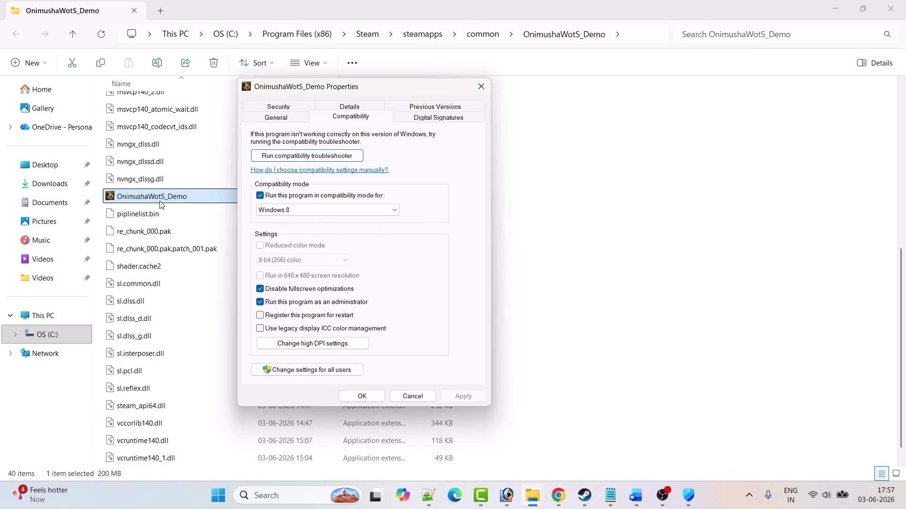
pyautogui.click(367, 242)
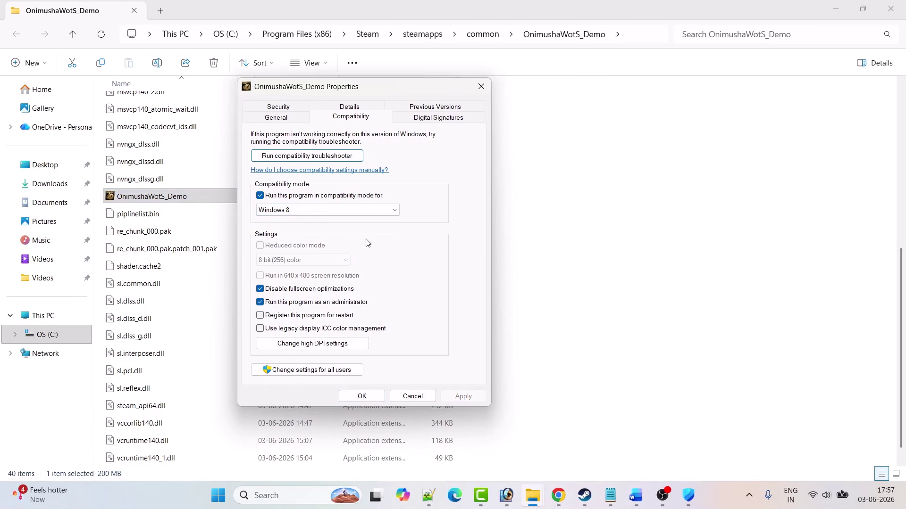
pyautogui.click(333, 209)
pyautogui.click(293, 243)
pyautogui.click(463, 396)
# Step: Turn off compatibility mode for OnimushaWotS_Demo, re-enable its fullscreen optimizations, and apply and confirm the properties
pyautogui.click(158, 196)
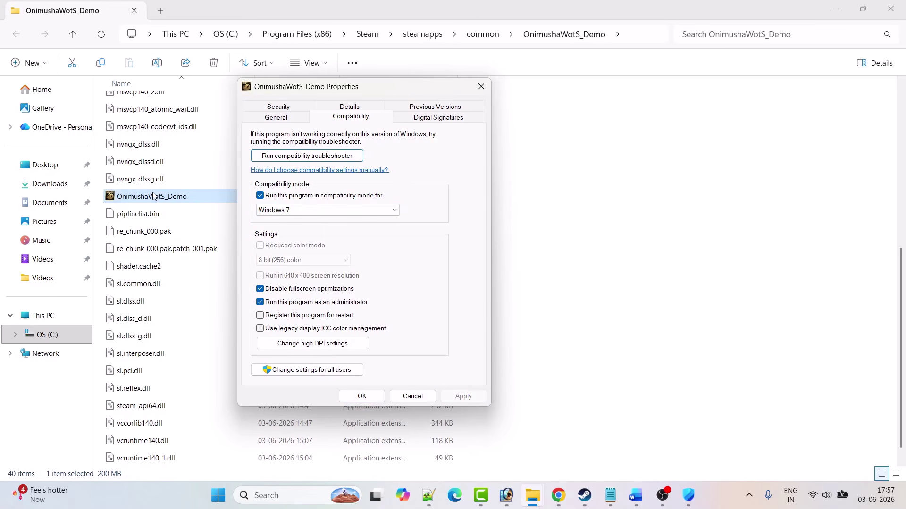
pyautogui.click(242, 233)
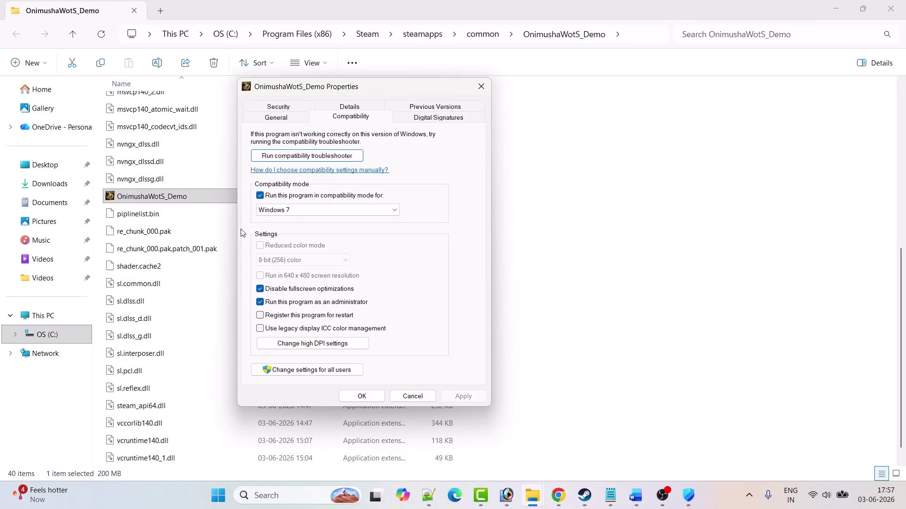
pyautogui.click(260, 195)
pyautogui.click(260, 289)
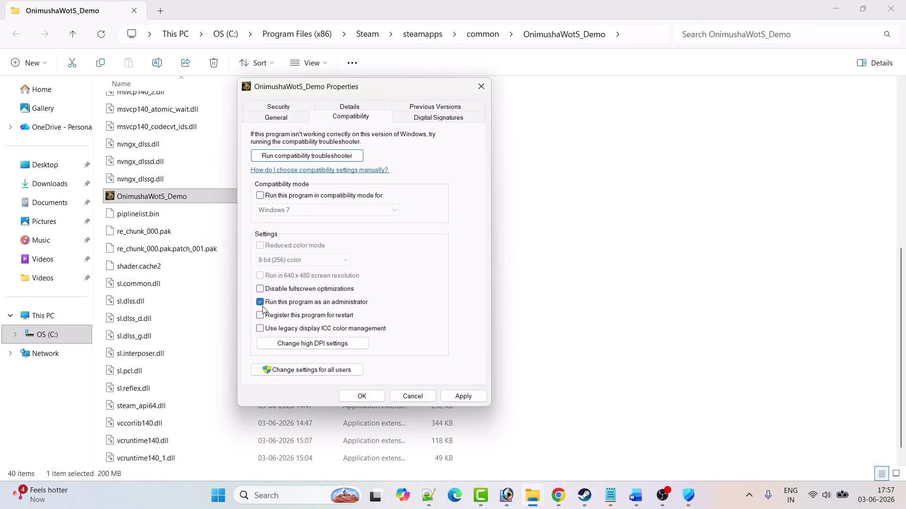
pyautogui.click(461, 397)
pyautogui.click(363, 397)
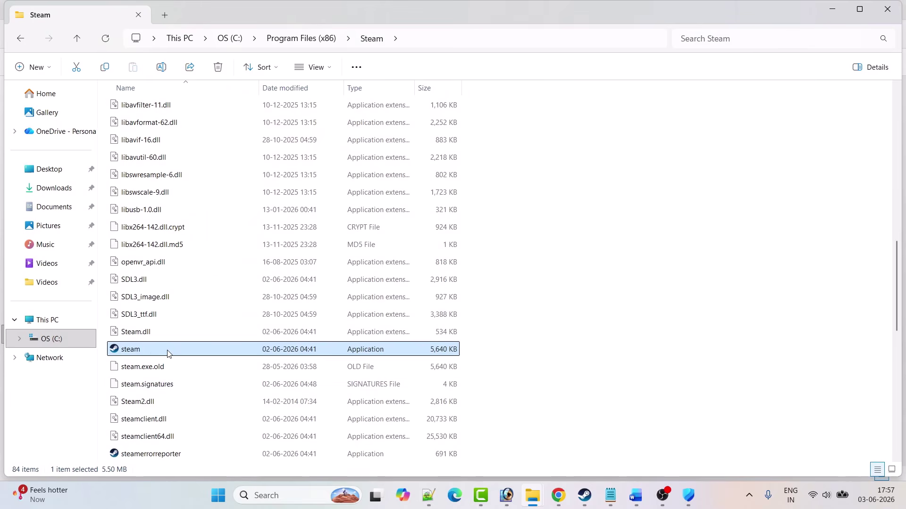
# Step: Stop the steam application from running as an administrator in its compatibility properties, applying and confirming the change
pyautogui.rightClick(159, 352)
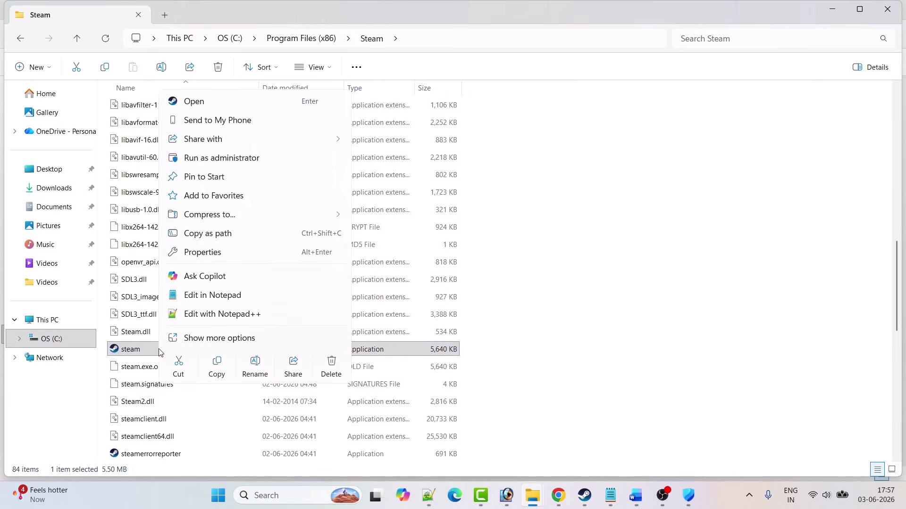
pyautogui.click(221, 253)
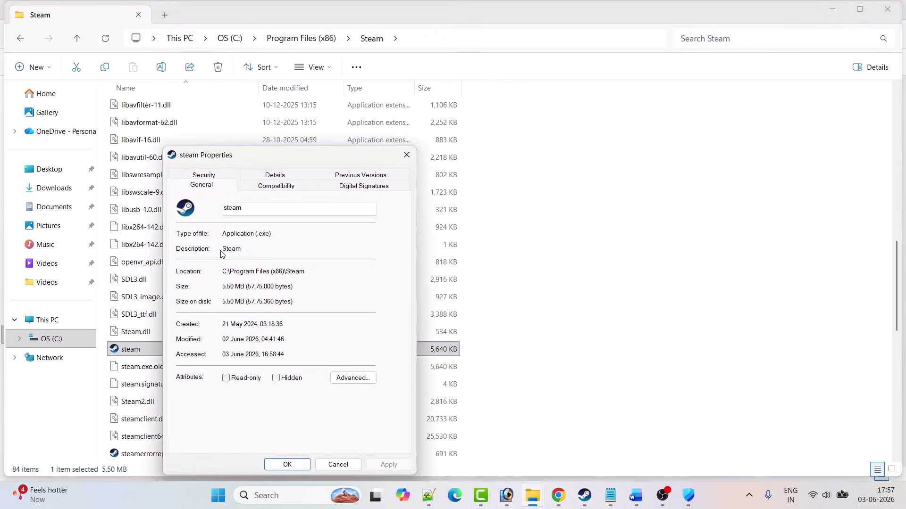
pyautogui.click(274, 188)
pyautogui.moveTo(310, 162); pyautogui.dragTo(404, 63)
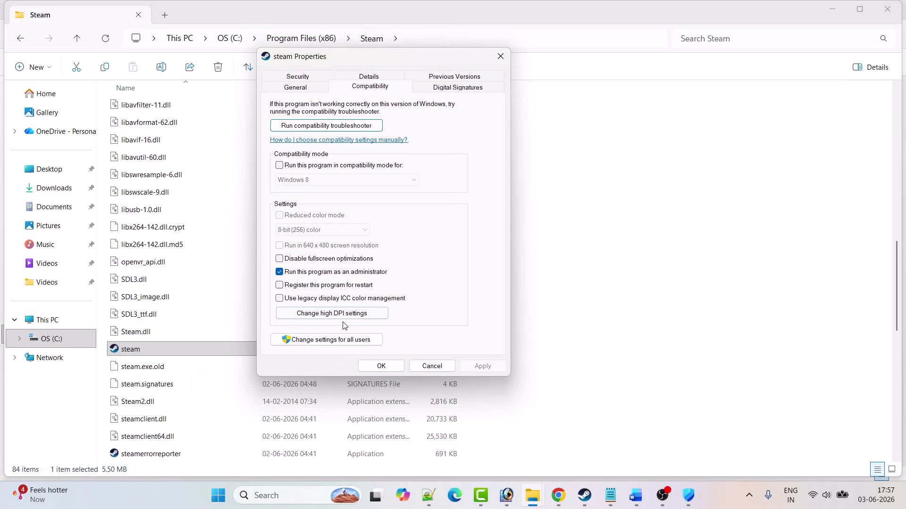
pyautogui.click(277, 273)
pyautogui.click(482, 366)
pyautogui.click(380, 367)
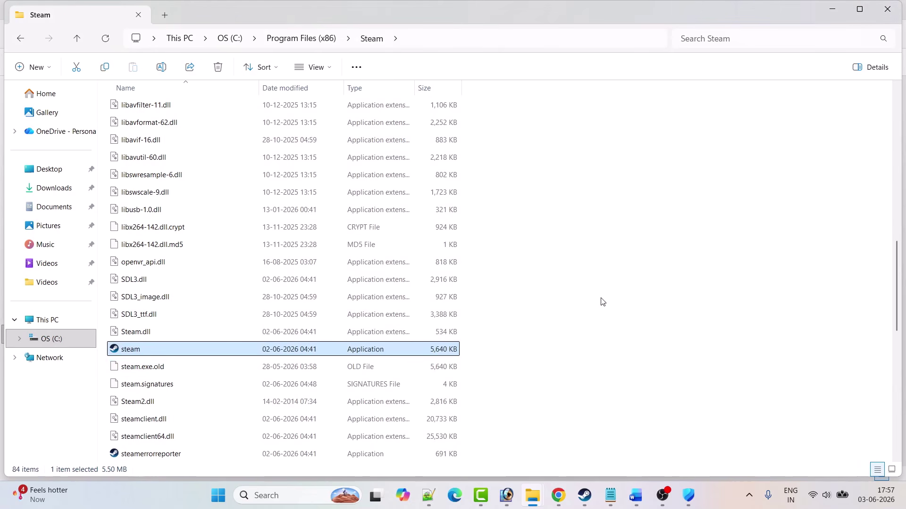
# Step: Switch to the Fix 6 section of the Word guide and launch NVIDIA App through Windows search
pyautogui.click(635, 495)
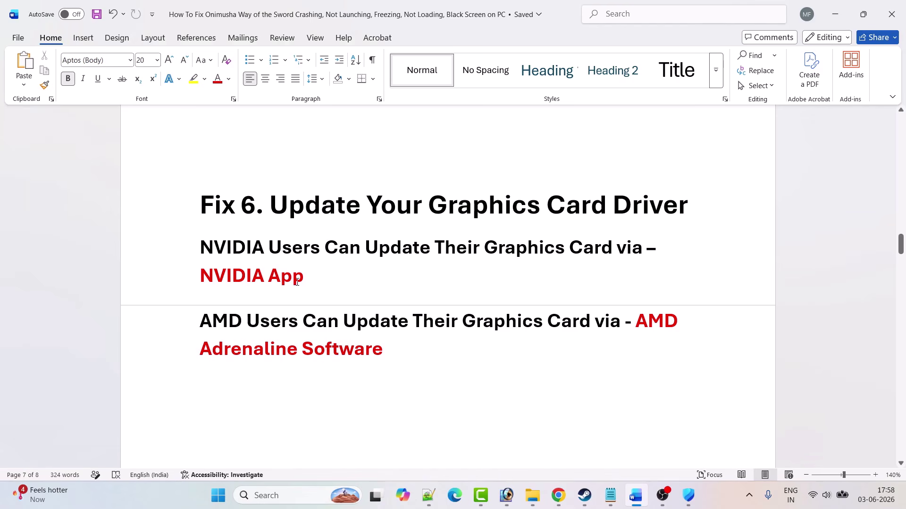
pyautogui.scroll(-1, 296, 282)
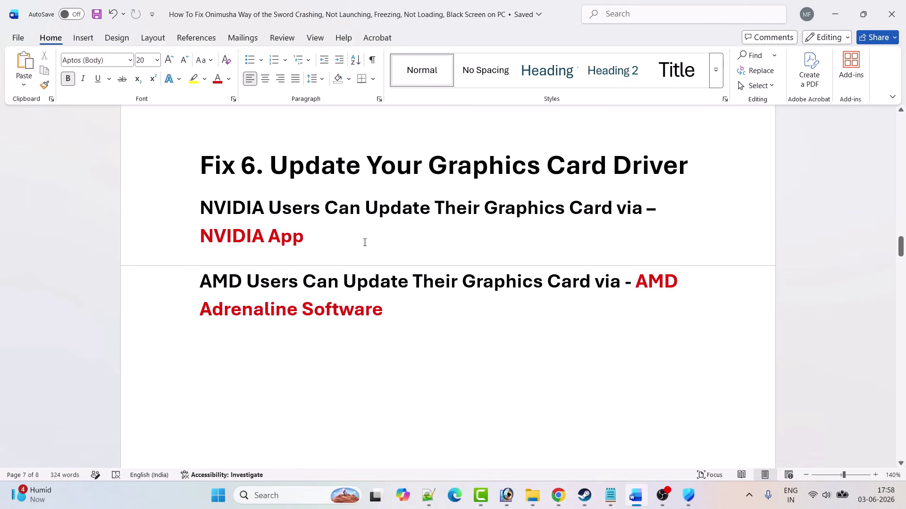
pyautogui.click(283, 499)
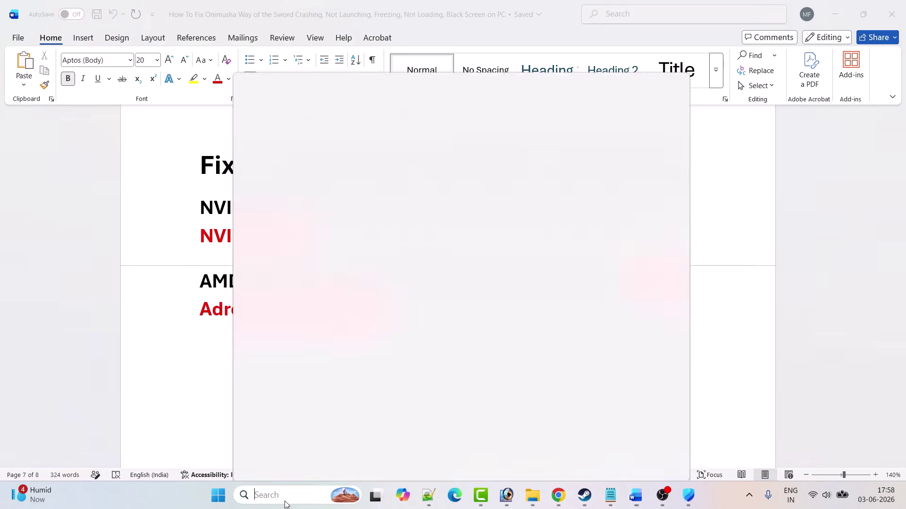
pyautogui.write('nvidi')
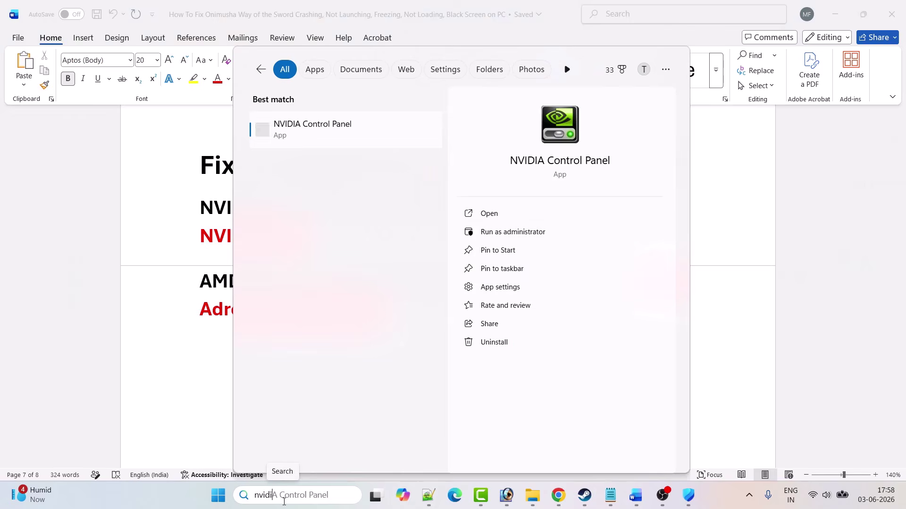
pyautogui.write('a app')
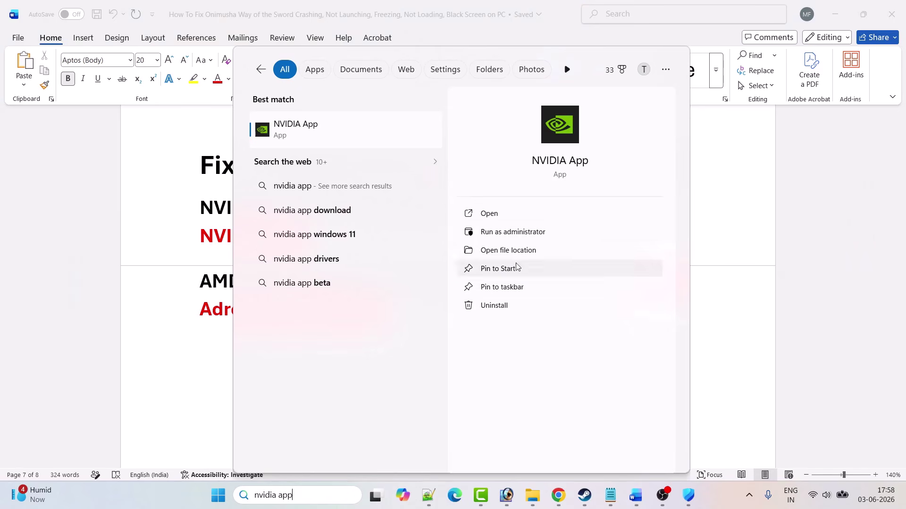
pyautogui.click(512, 221)
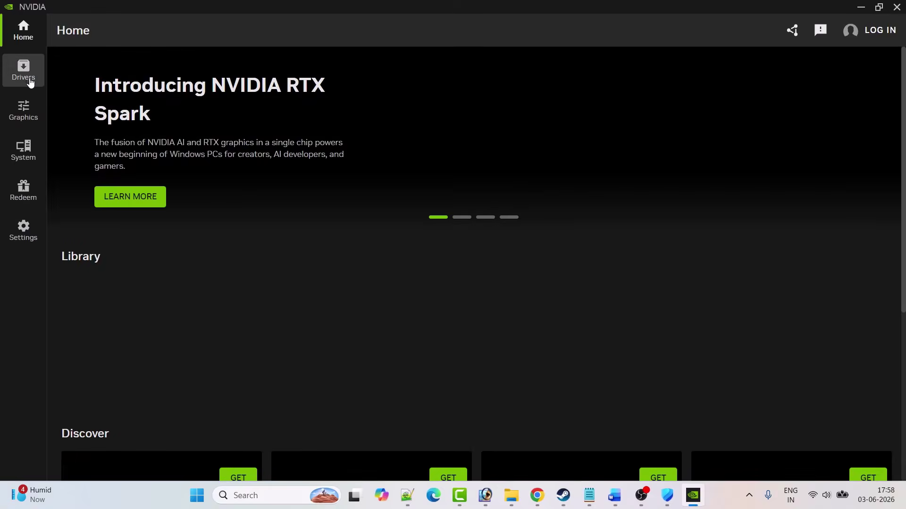
# Step: Check for Game Ready Driver updates in NVIDIA App and bring up the Windows power options with Restart
pyautogui.click(26, 78)
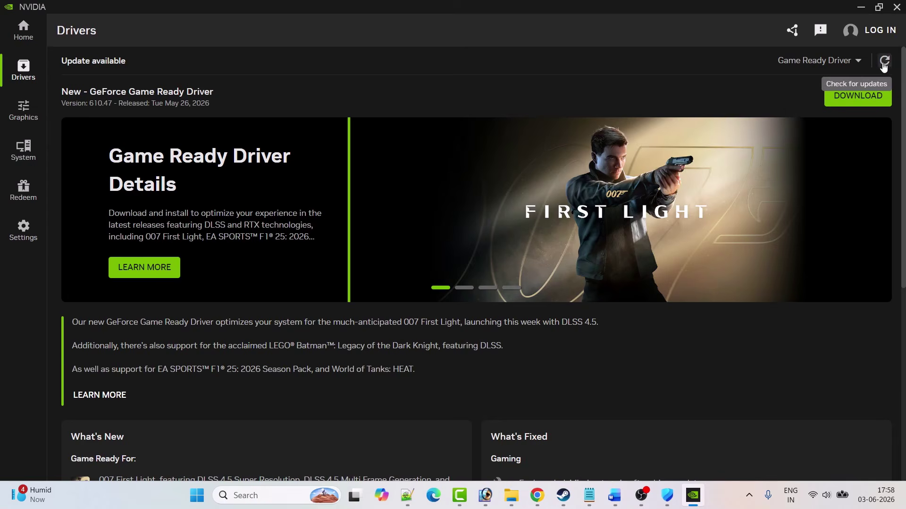
pyautogui.click(885, 60)
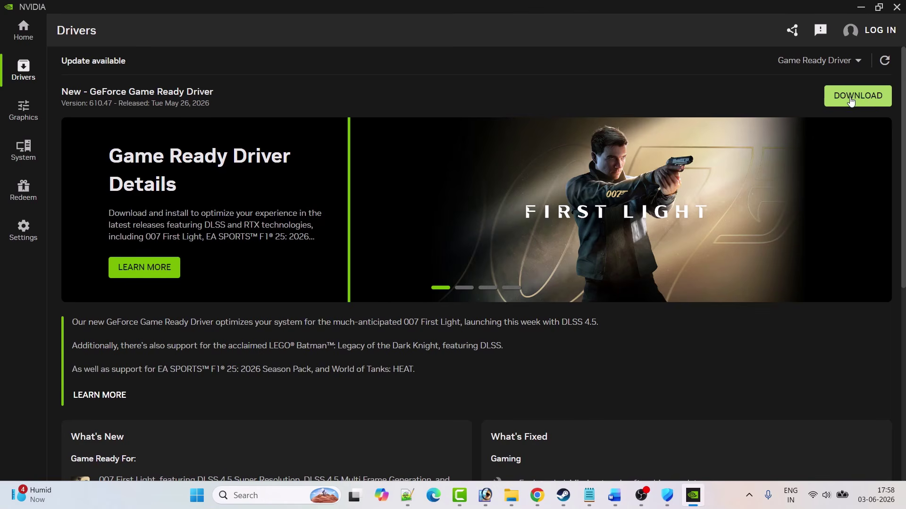
pyautogui.click(197, 496)
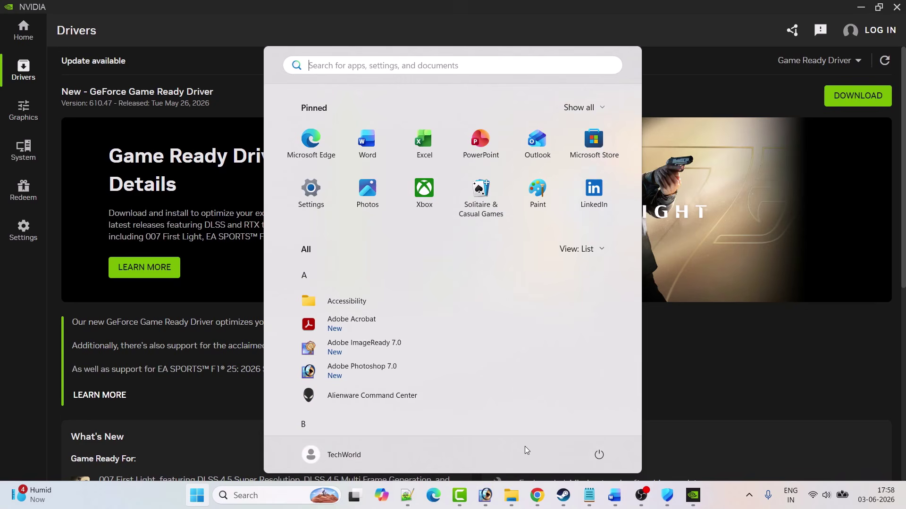
pyautogui.click(608, 457)
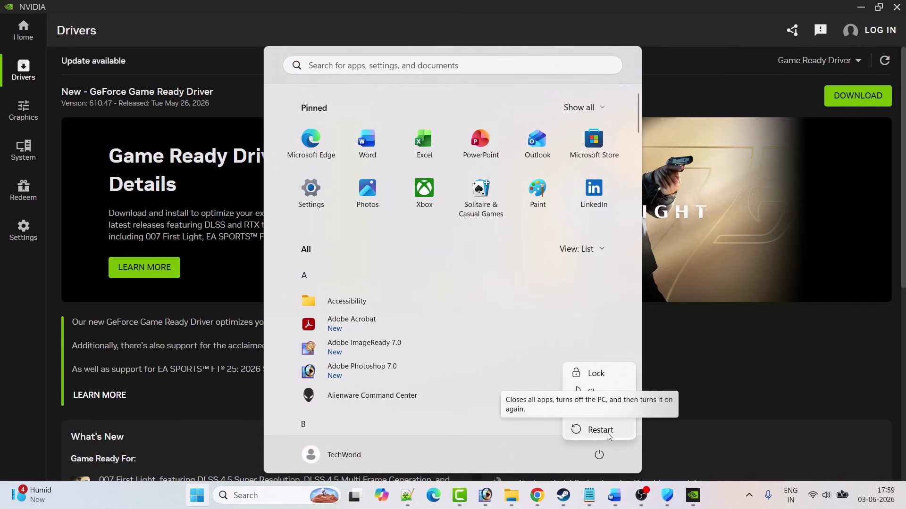
# Step: Switch to the Fix 7 section of the Word guide and open Windows Graphics settings through search
pyautogui.click(564, 495)
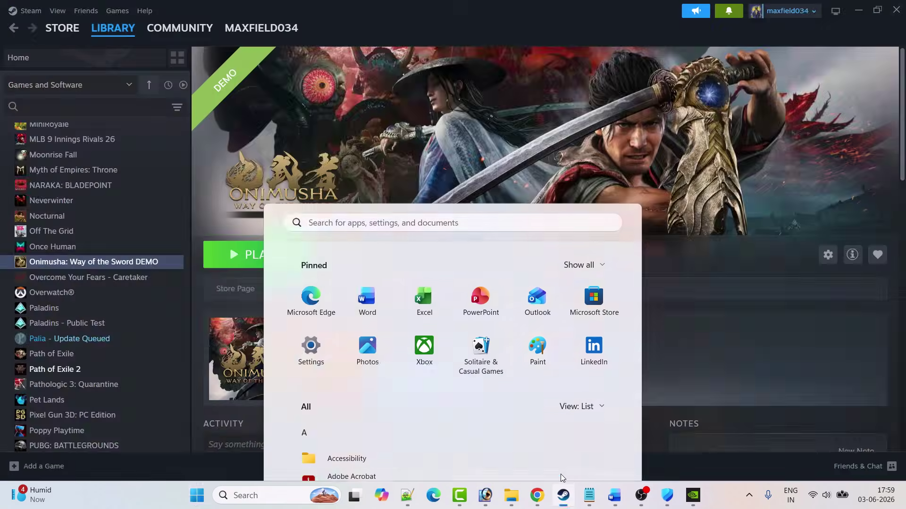
pyautogui.click(608, 498)
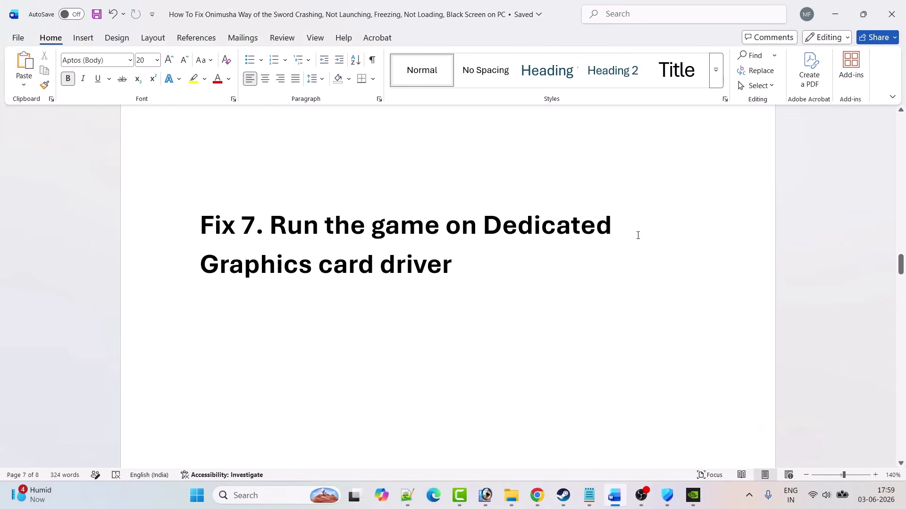
pyautogui.click(266, 493)
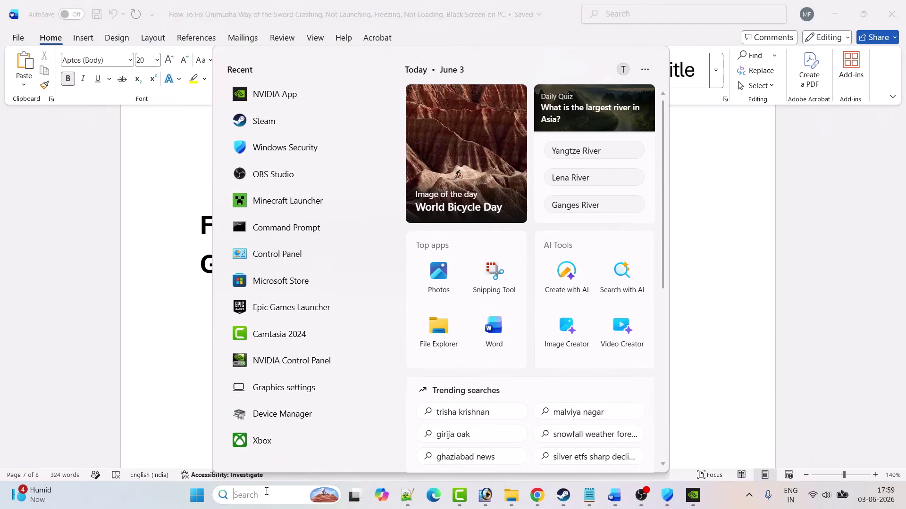
pyautogui.write('graphics settings')
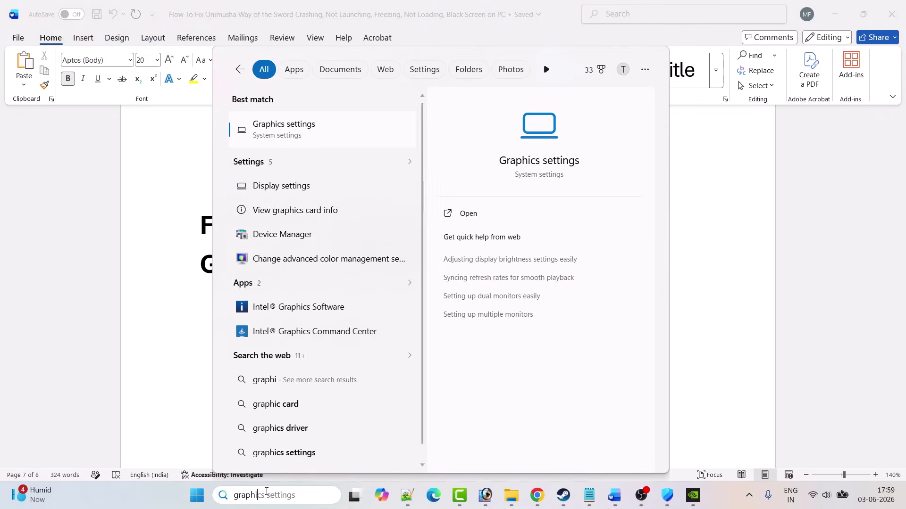
pyautogui.click(514, 219)
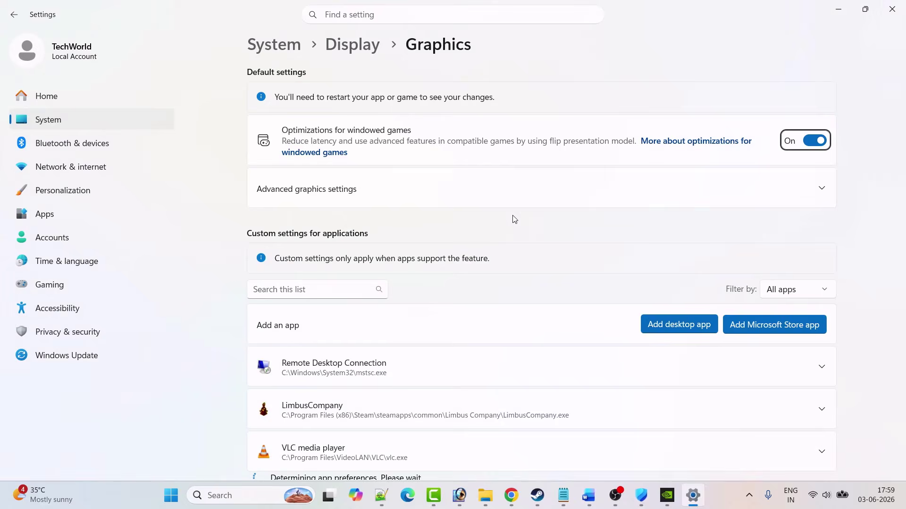
# Step: Start adding a desktop app to the custom graphics settings and browse to Program Files (x86) on the C: drive
pyautogui.click(676, 322)
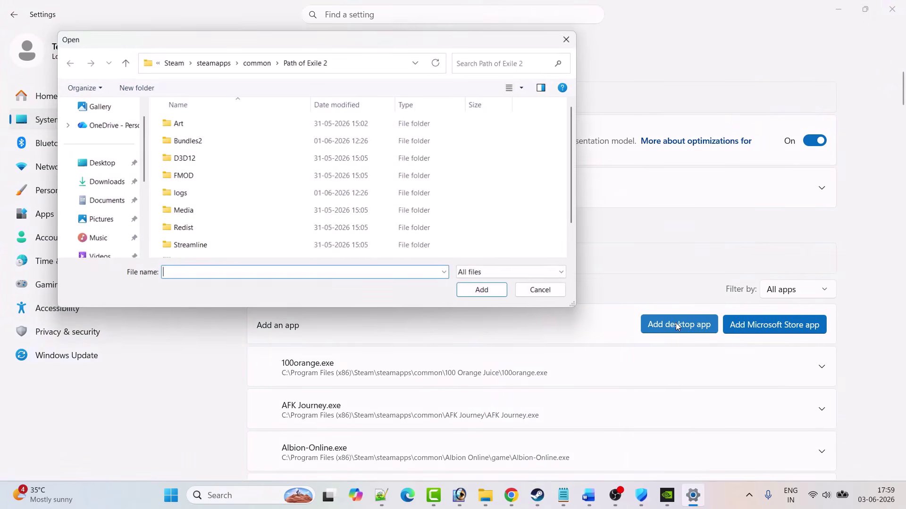
pyautogui.click(150, 62)
pyautogui.click(169, 62)
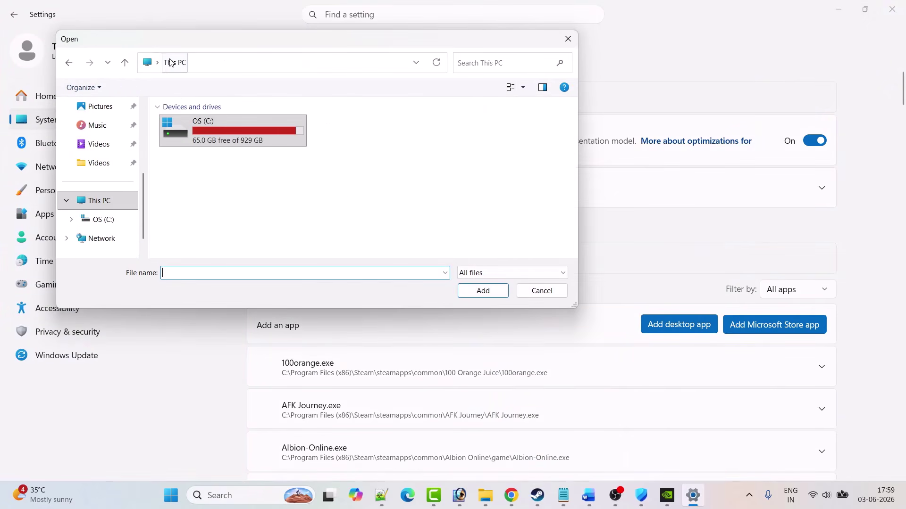
pyautogui.doubleClick(236, 132)
pyautogui.click(203, 144)
pyautogui.press('p')
pyautogui.press('p')
pyautogui.press('p')
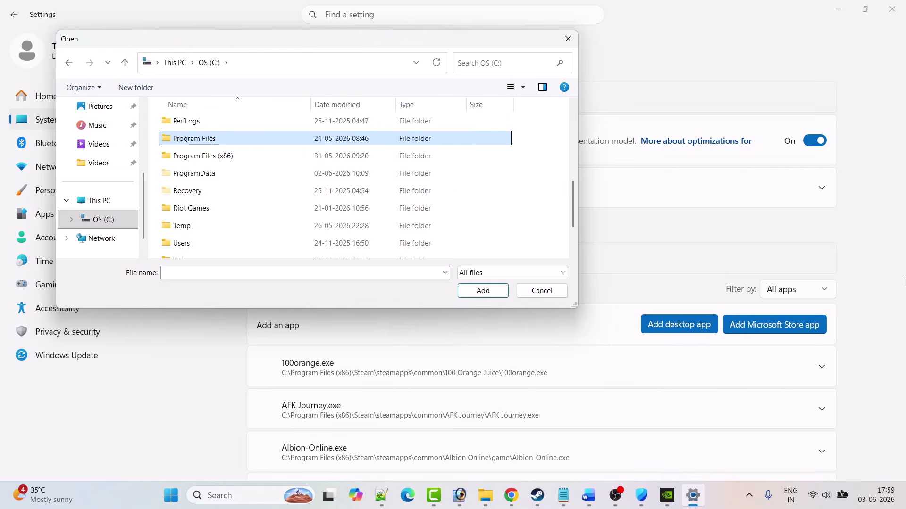
pyautogui.press('Return')
# Step: Browse through Steam, steamapps and common to the OnimushaWotS_Demo game folder
pyautogui.press('s')
pyautogui.press('Return')
pyautogui.press('s')
pyautogui.press('s')
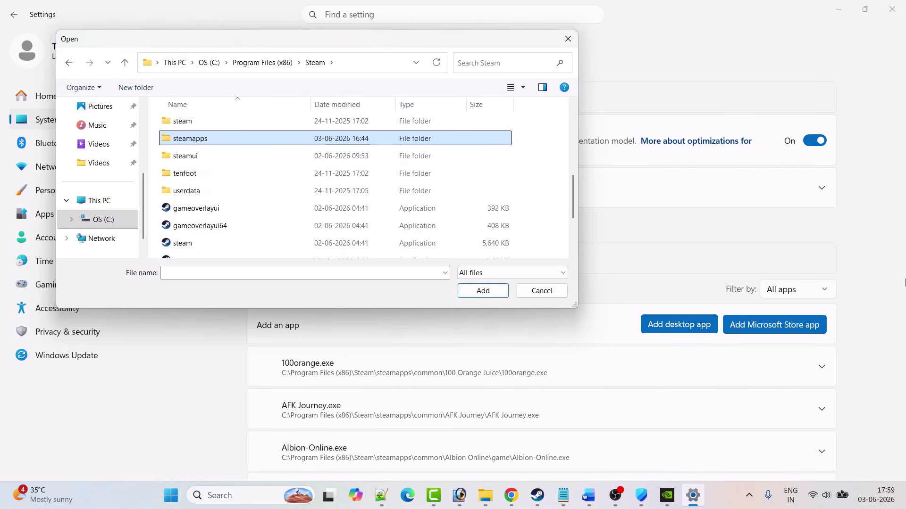
pyautogui.press('Return')
pyautogui.press('Return')
pyautogui.press('o')
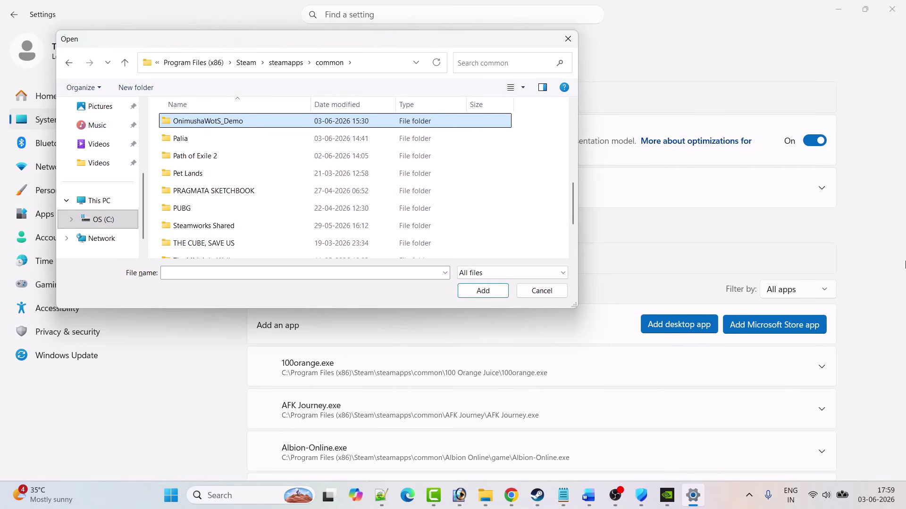
pyautogui.press('Return')
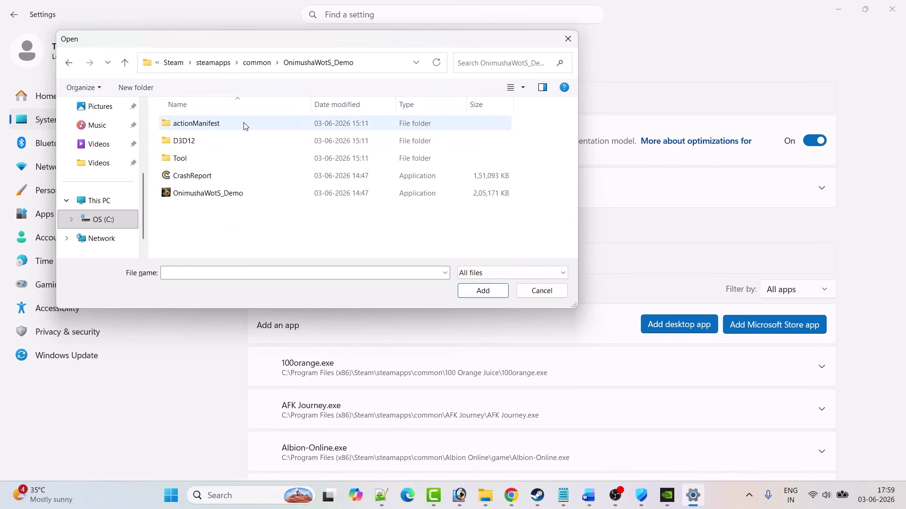
# Step: Add the OnimushaWotS_Demo application to the custom graphics settings and set its GPU preference to High Performance (NVIDIA GeForce RTX 3050 6GB Laptop GPU)
pyautogui.click(211, 200)
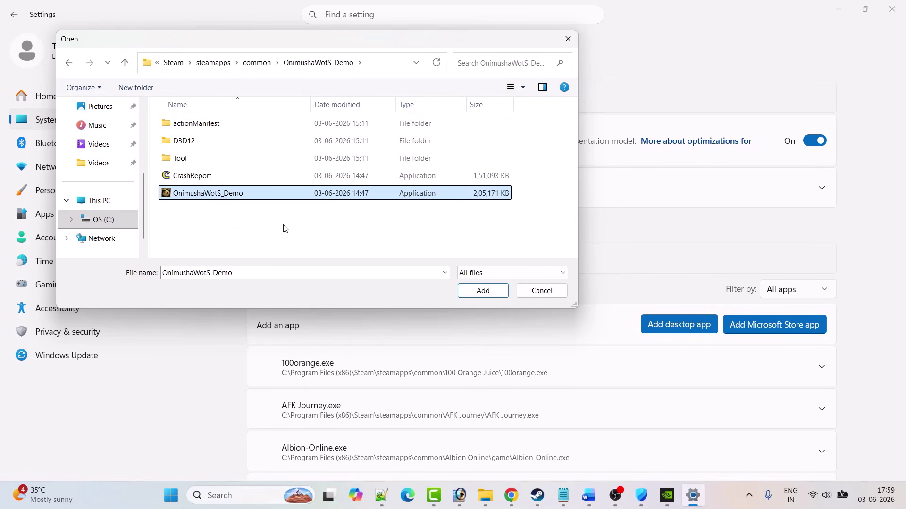
pyautogui.click(482, 291)
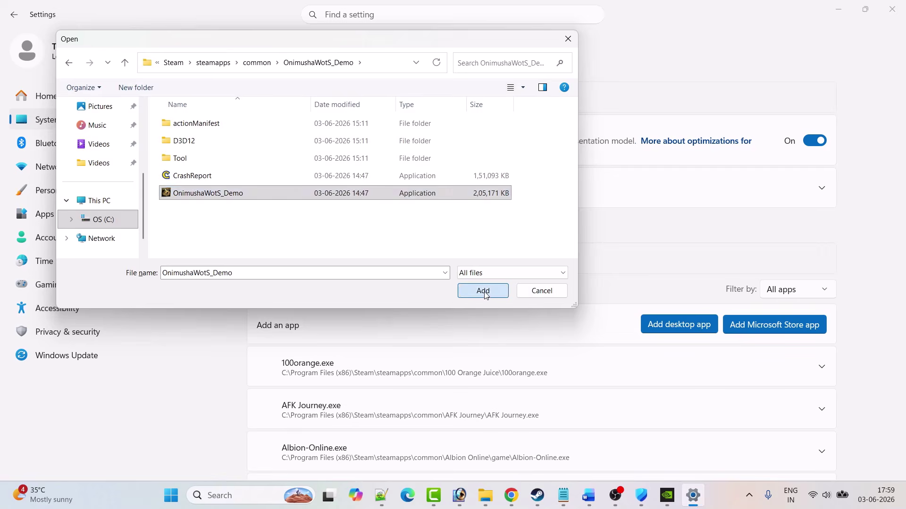
pyautogui.scroll(-20, 546, 274)
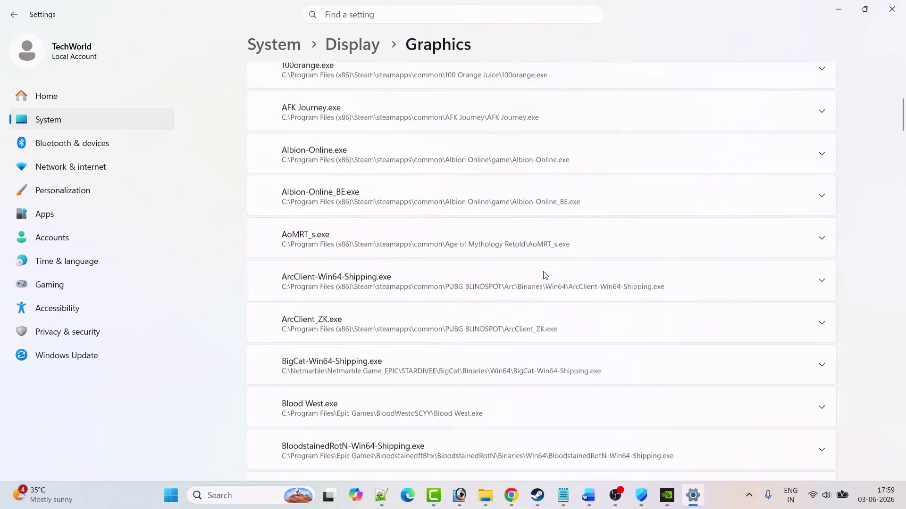
pyautogui.scroll(-5, 471, 227)
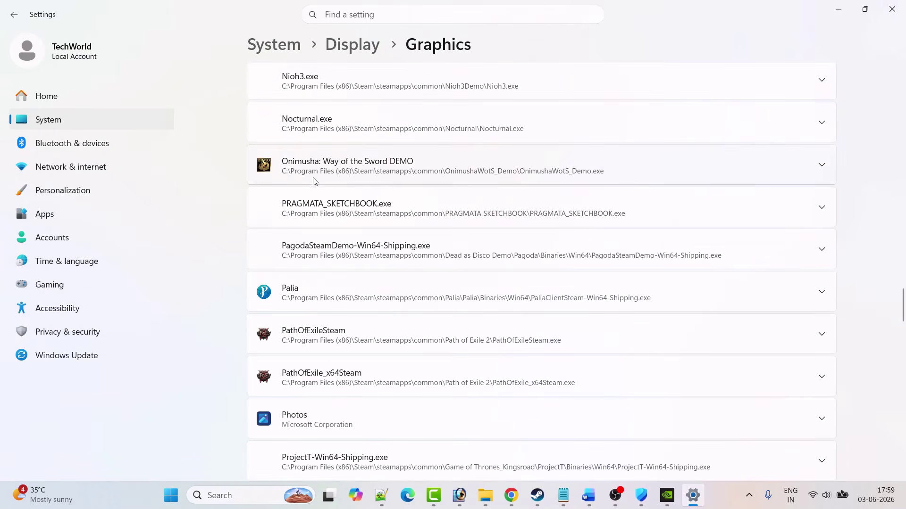
pyautogui.click(377, 178)
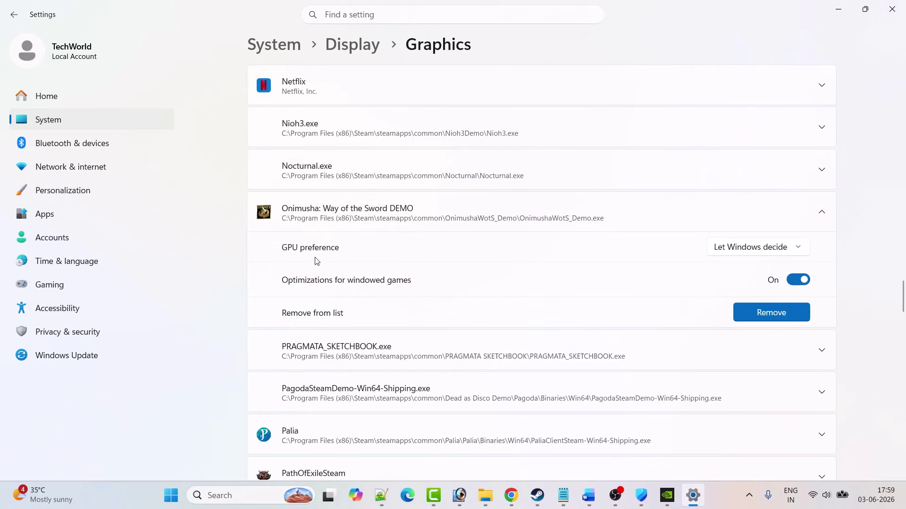
pyautogui.click(741, 247)
pyautogui.click(704, 289)
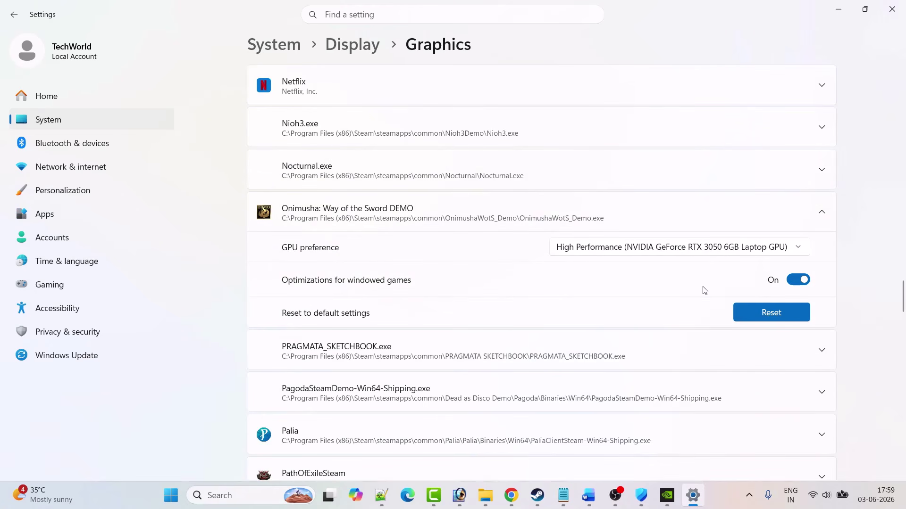
# Step: Open NVIDIA Control Panel through Windows search and bring up the program-specific settings under Manage 3D Settings
pyautogui.click(537, 495)
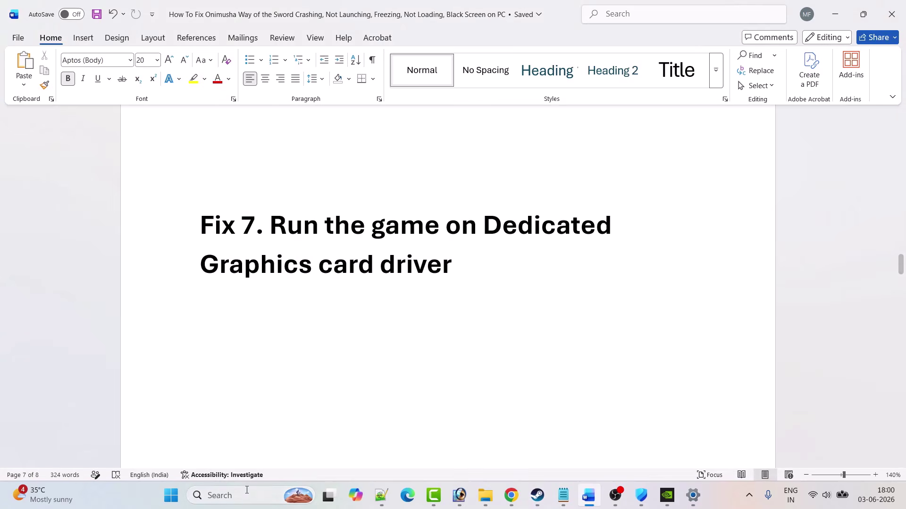
pyautogui.click(244, 494)
pyautogui.write('nvidia con')
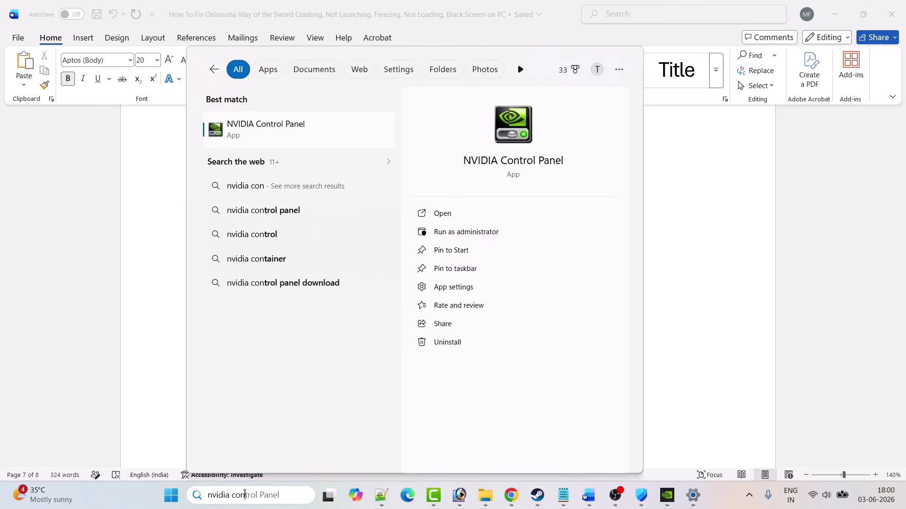
pyautogui.click(465, 215)
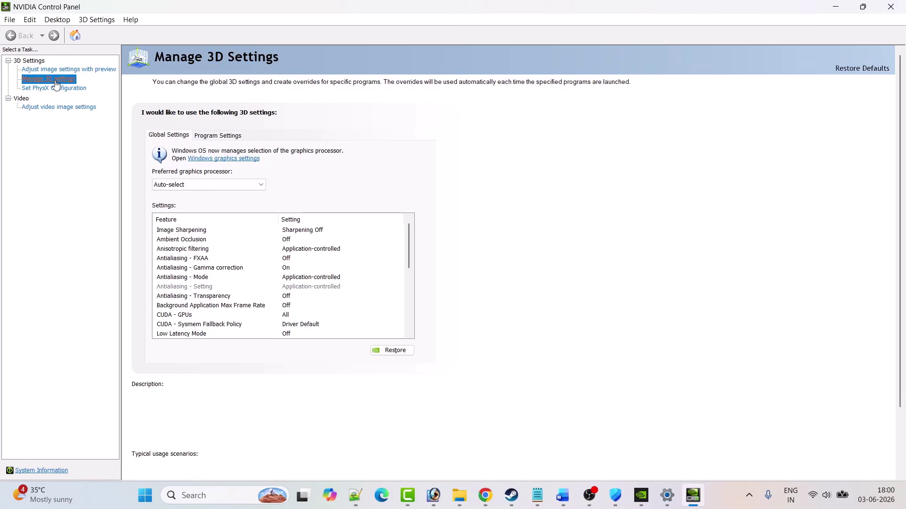
pyautogui.click(219, 138)
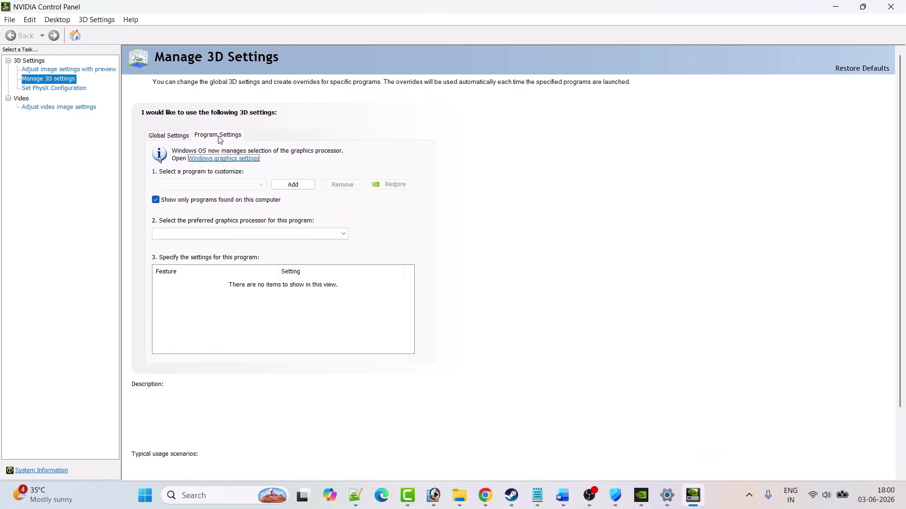
# Step: Add Onimusha: Way of the Sword DEMO from the recently used programs as a program to customize
pyautogui.click(293, 184)
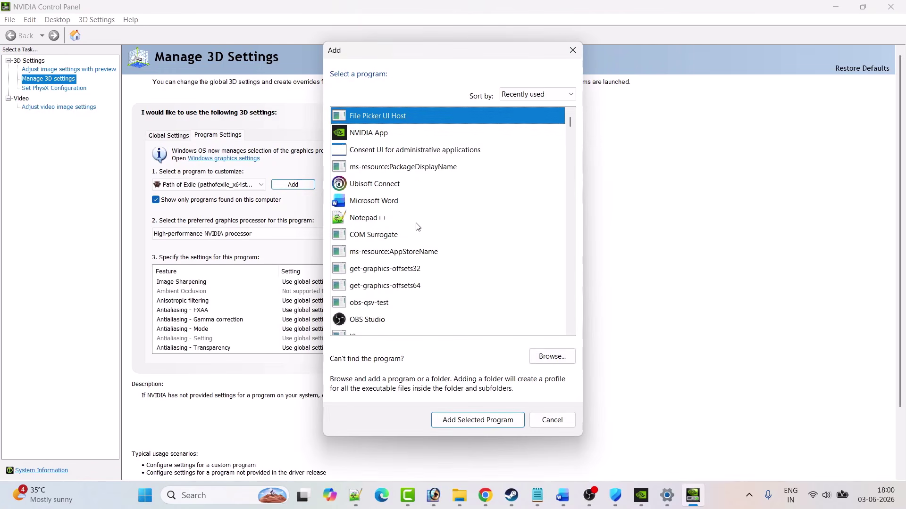
pyautogui.scroll(-7, 411, 217)
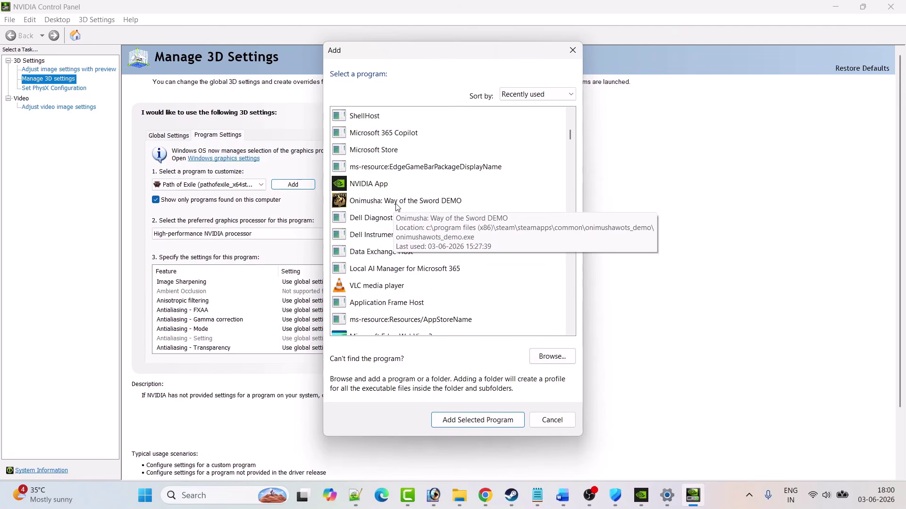
pyautogui.click(412, 206)
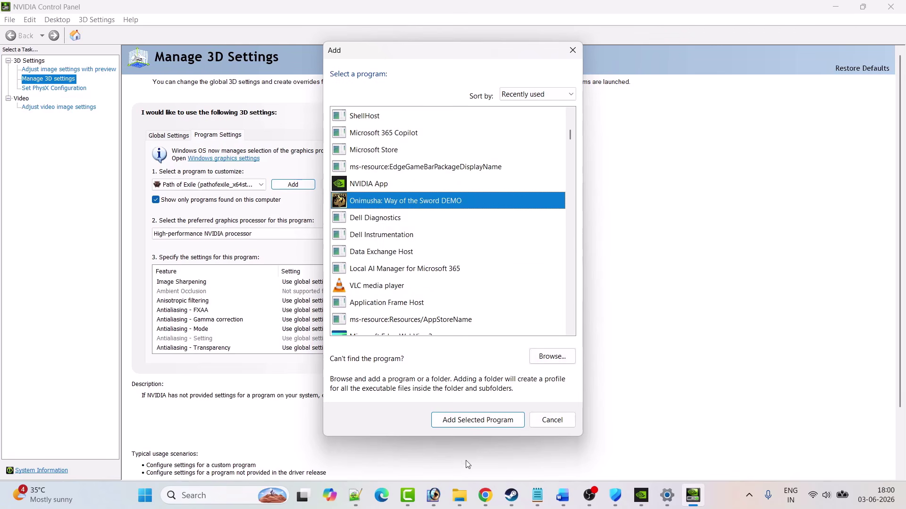
pyautogui.click(487, 420)
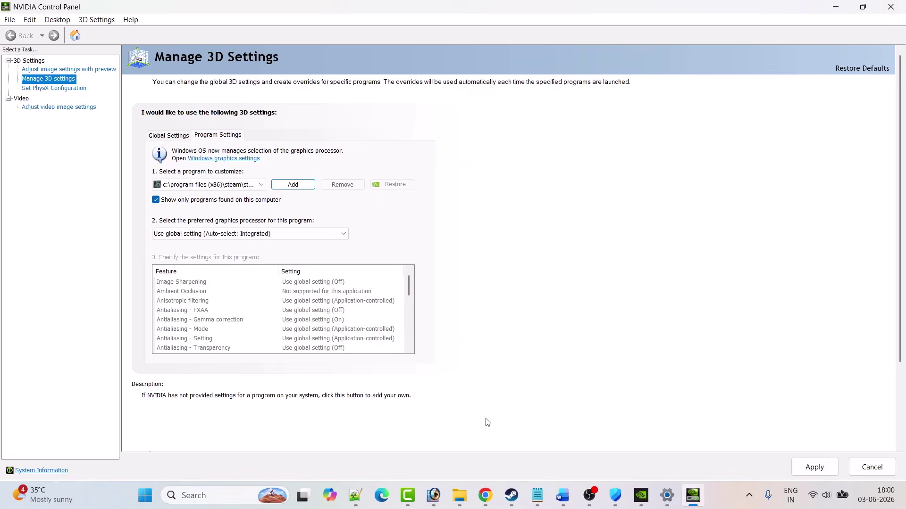
# Step: Add the game's executable by browsing to the OnimushaWotS_Demo folder in steamapps\common and choosing the OnimushaWotS_Demo application
pyautogui.click(293, 185)
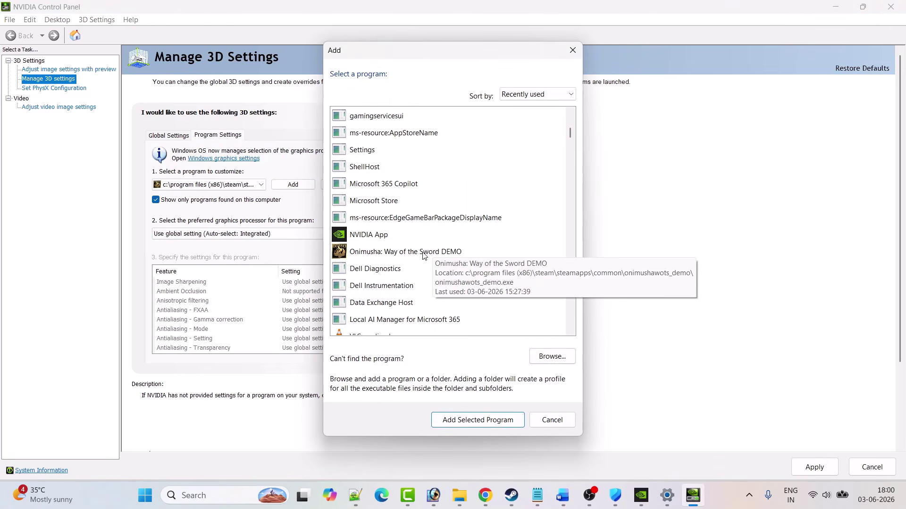
pyautogui.click(410, 254)
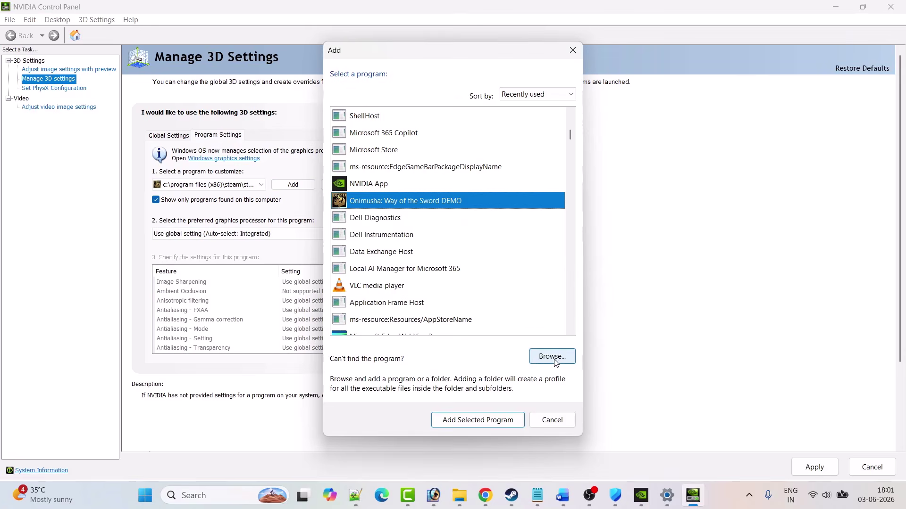
pyautogui.click(552, 357)
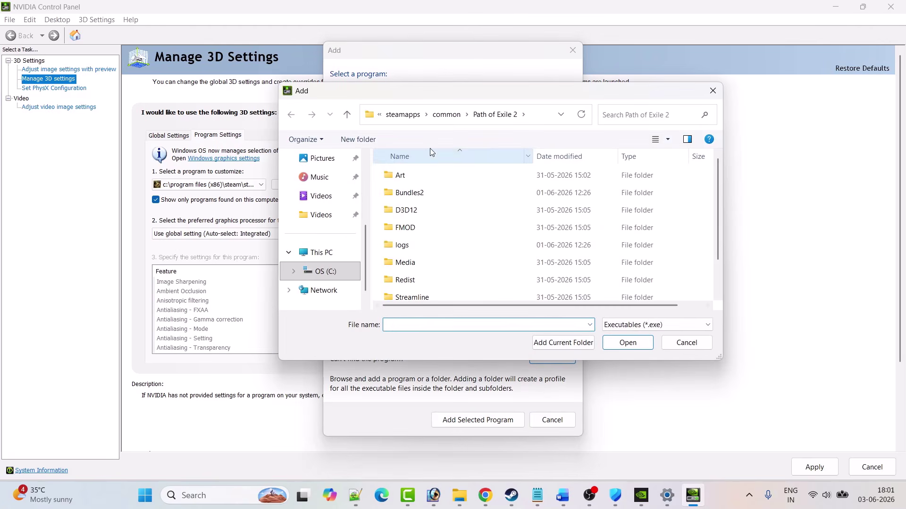
pyautogui.click(449, 118)
pyautogui.scroll(-2, 453, 212)
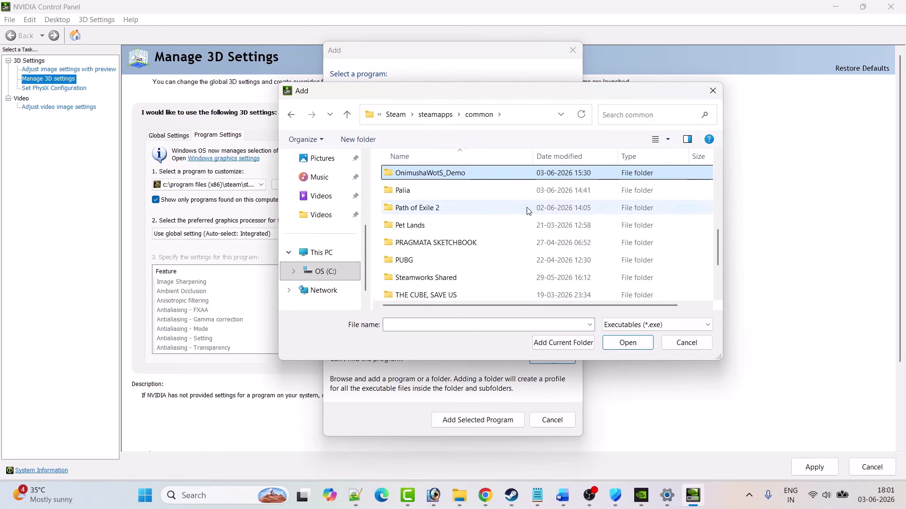
pyautogui.doubleClick(456, 178)
pyautogui.click(429, 245)
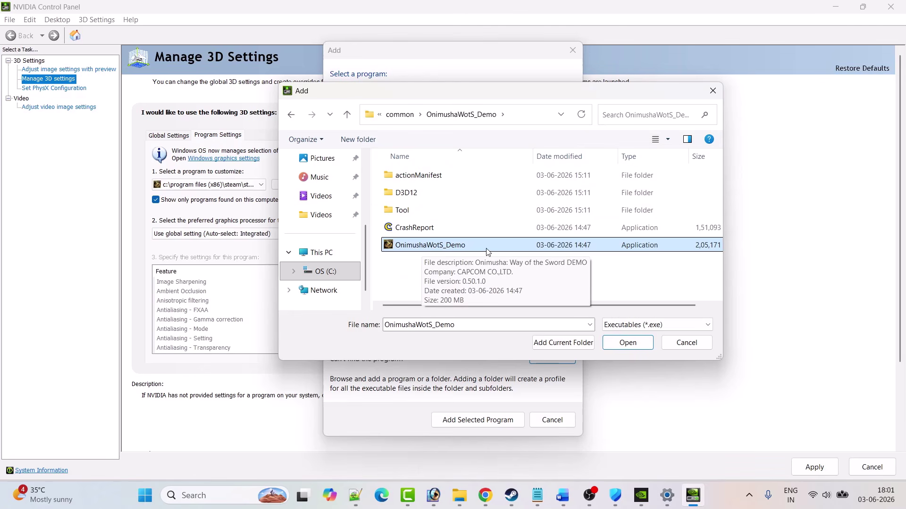
pyautogui.click(627, 343)
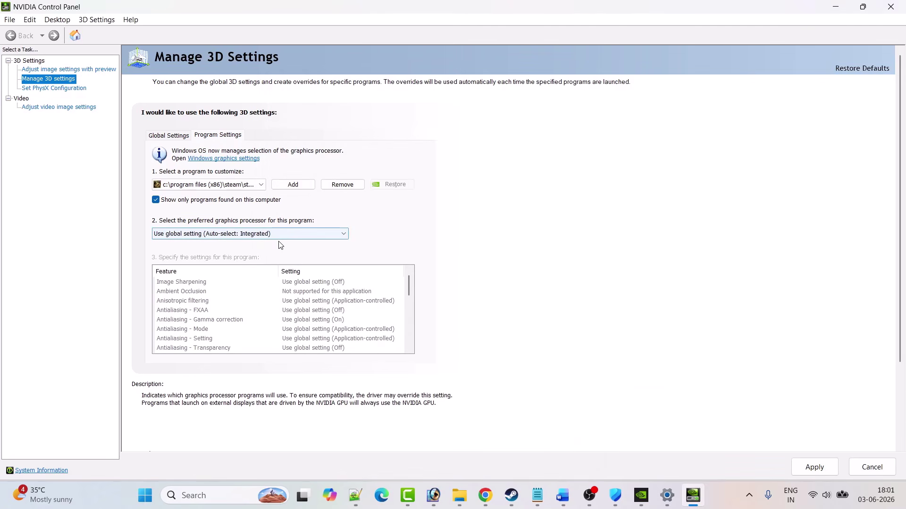
# Step: Set the game's preferred graphics processor to High-performance NVIDIA processor and switch to its page in the Steam library
pyautogui.click(276, 234)
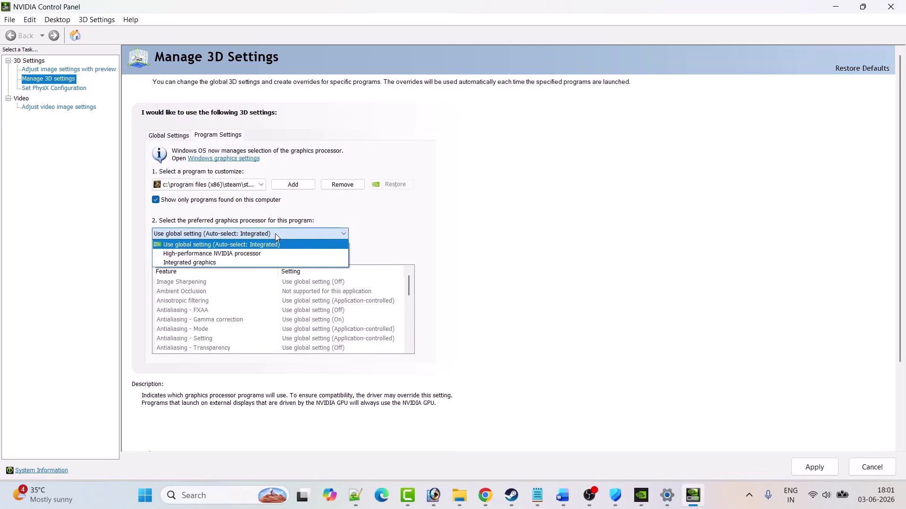
pyautogui.click(224, 255)
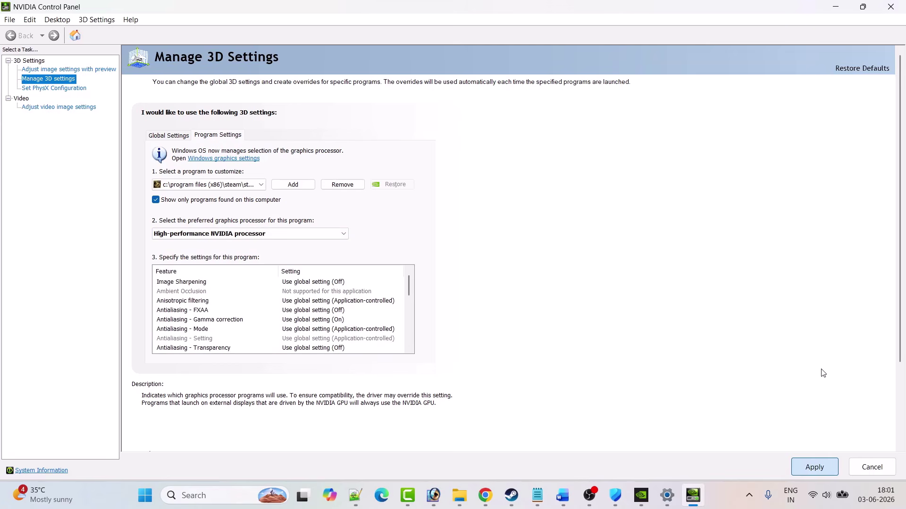
pyautogui.click(513, 494)
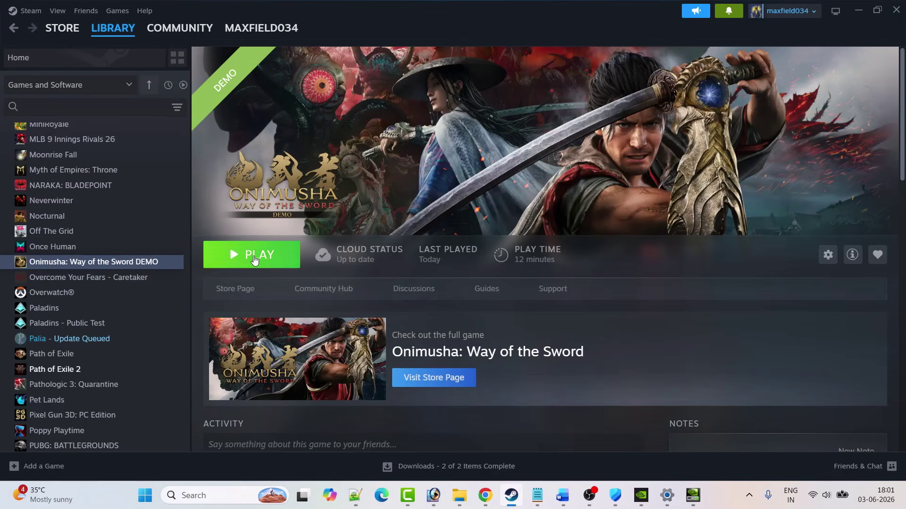
# Step: Switch to the Fix 8 section of the Word guide and open Power Options under Hardware and Sound in Control Panel
pyautogui.click(563, 495)
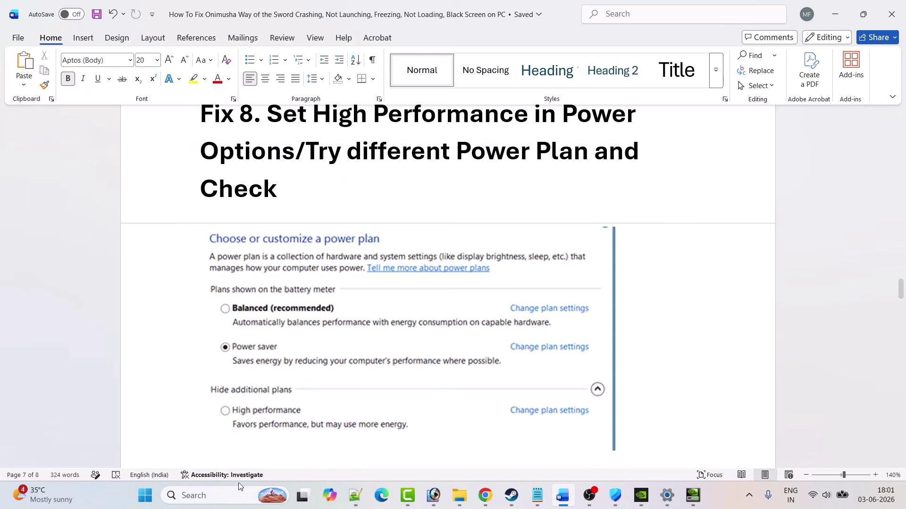
pyautogui.click(208, 495)
pyautogui.write('con')
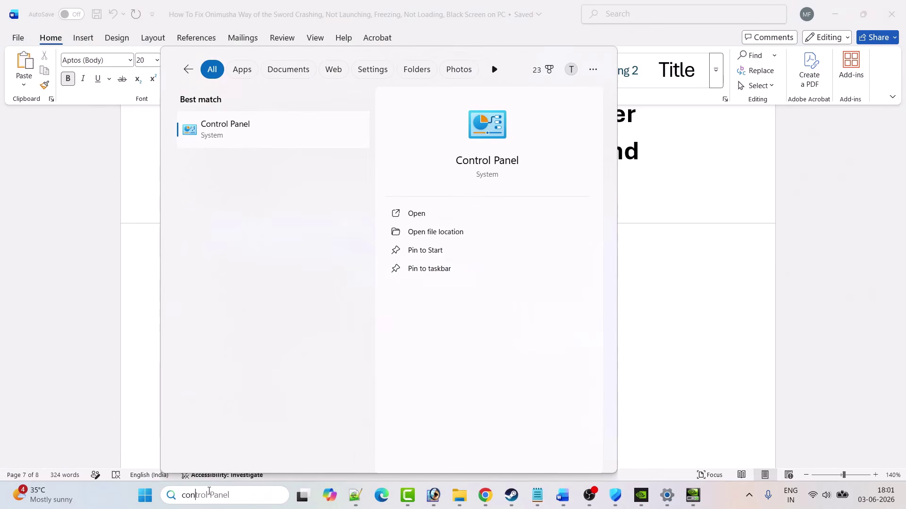
pyautogui.write('trol panel')
pyautogui.click(424, 213)
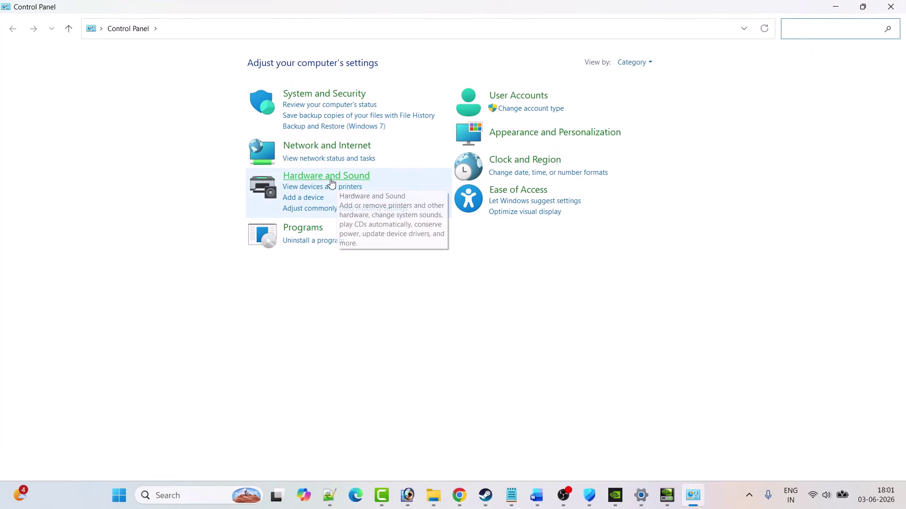
pyautogui.click(330, 181)
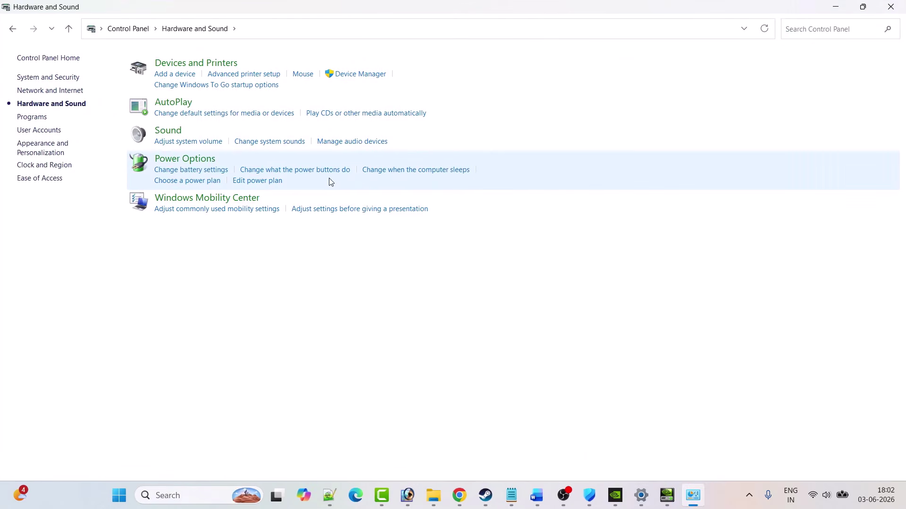
pyautogui.click(203, 165)
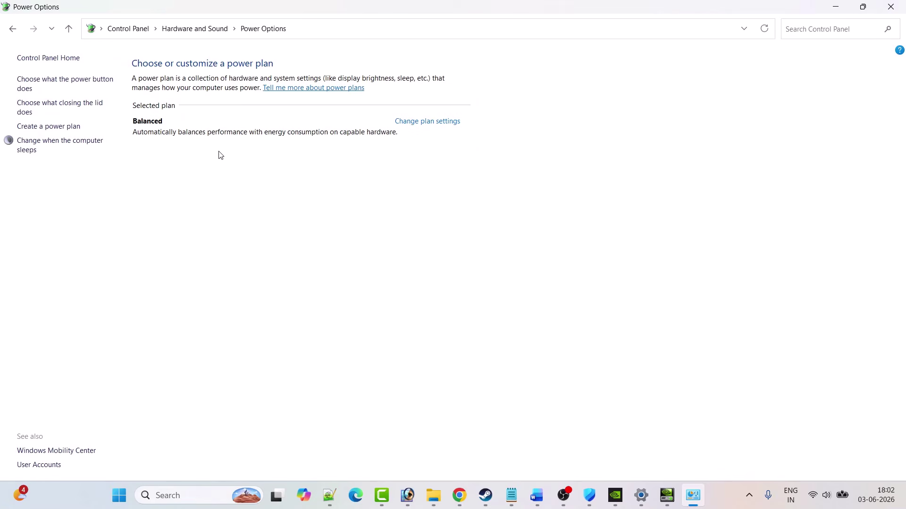
# Step: Review the power plan choices in the Fix 8 section of the Word guide and the game's page in Steam
pyautogui.hotkey('alt', 'Tab')
pyautogui.scroll(-1, 264, 237)
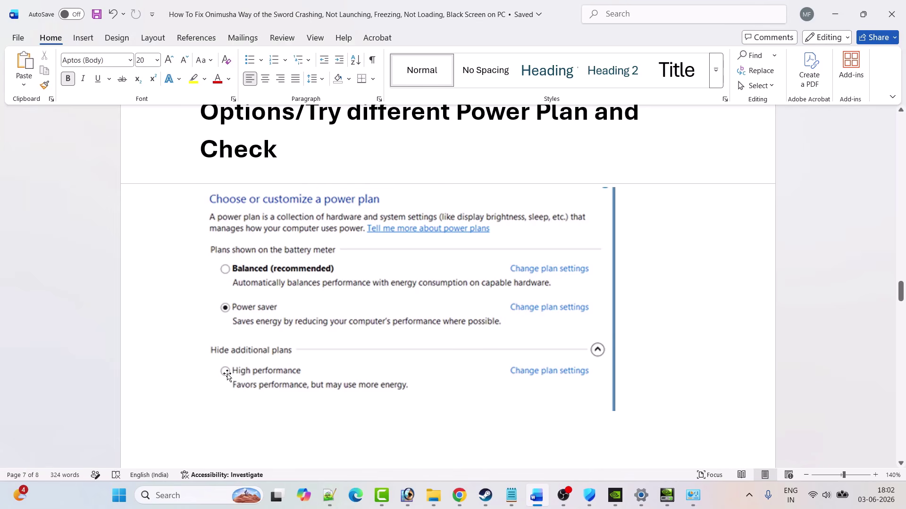
pyautogui.click(493, 498)
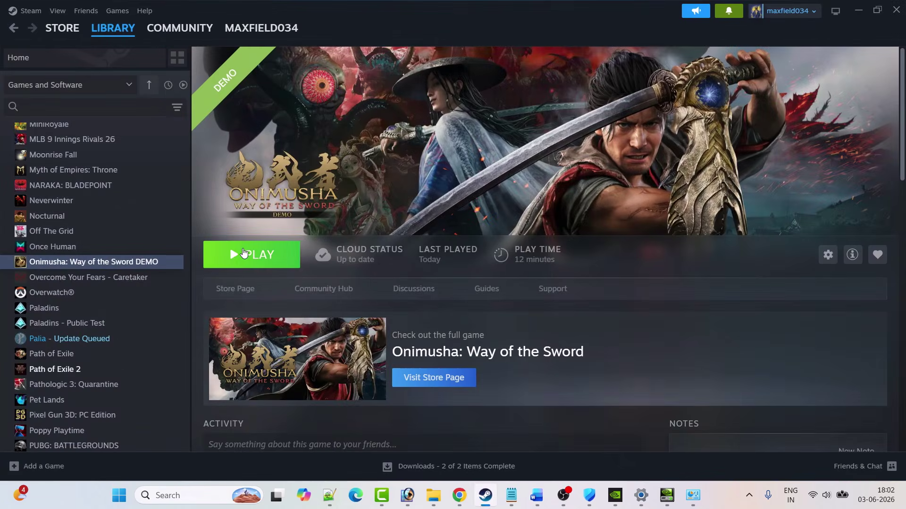
pyautogui.click(485, 496)
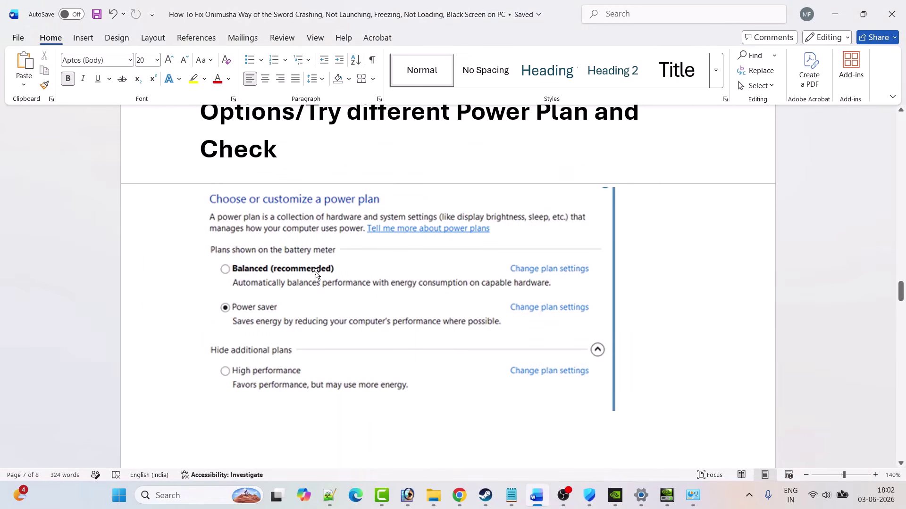
pyautogui.click(486, 495)
# Step: Go to the Fix 9 section of the Word guide, and open the Installed Files properties of the Onimusha demo in Steam
pyautogui.click(538, 498)
pyautogui.scroll(-5, 283, 227)
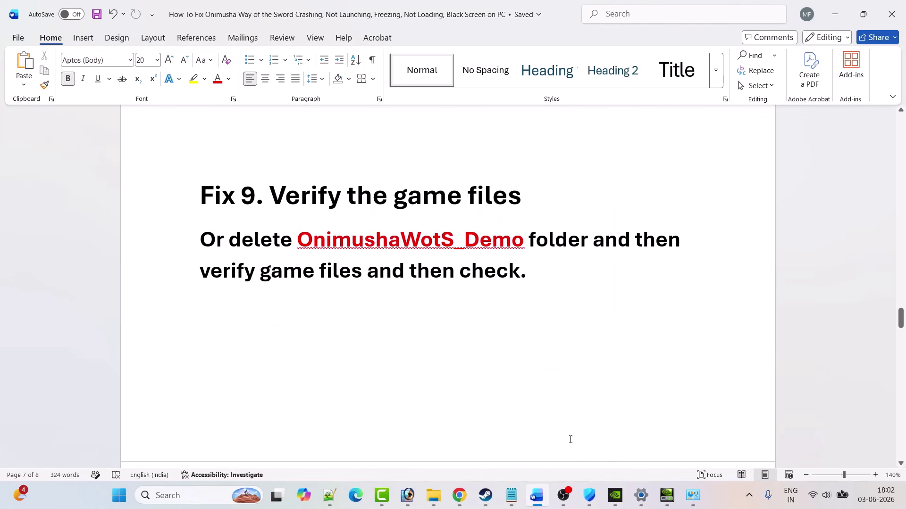
pyautogui.click(486, 496)
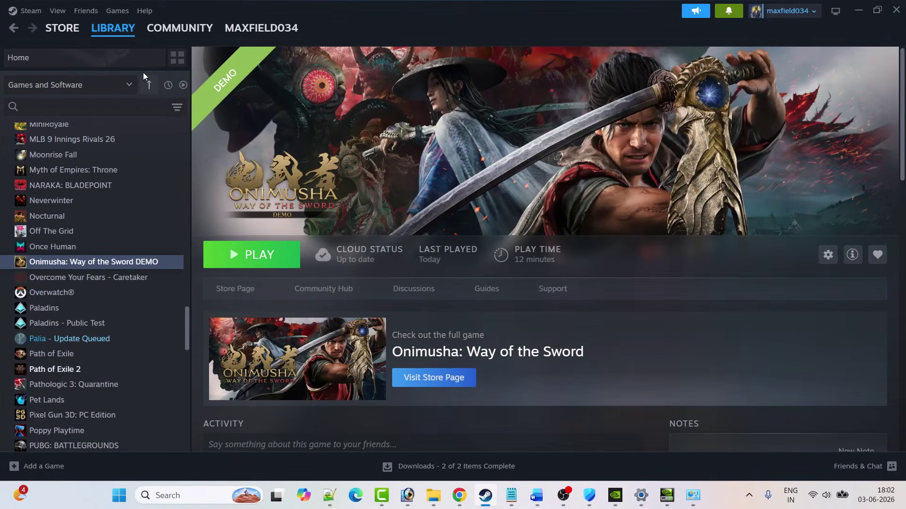
pyautogui.rightClick(95, 263)
pyautogui.click(124, 353)
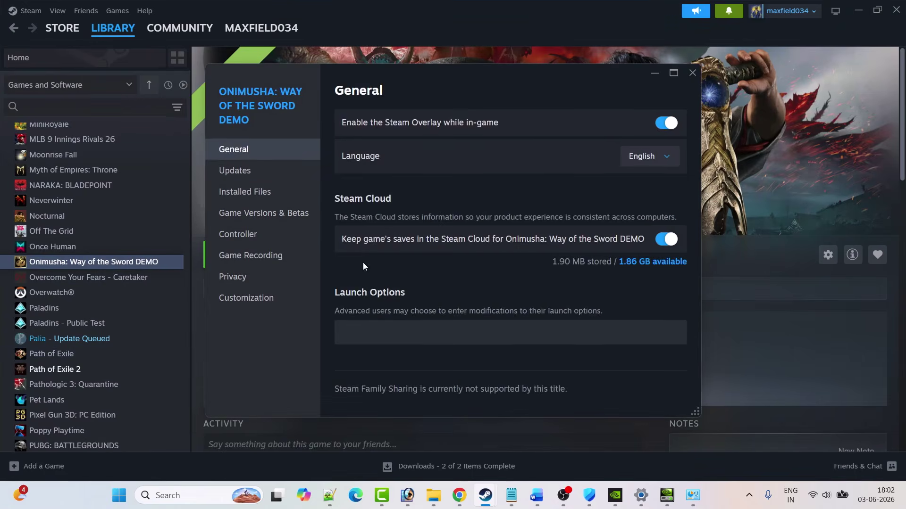
pyautogui.click(245, 191)
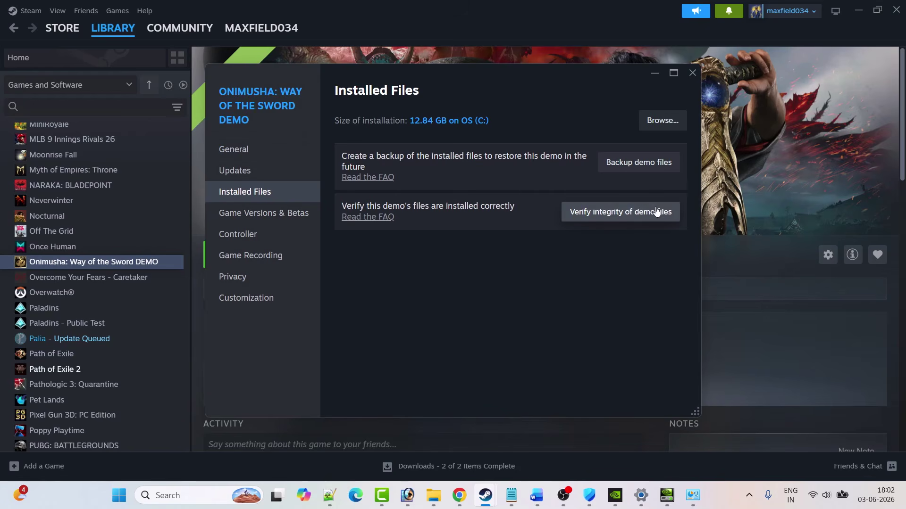
# Step: Close the demo's properties and read the Fix 9 instructions in the Word guide about verifying files or deleting the OnimushaWotS_Demo folder
pyautogui.click(692, 72)
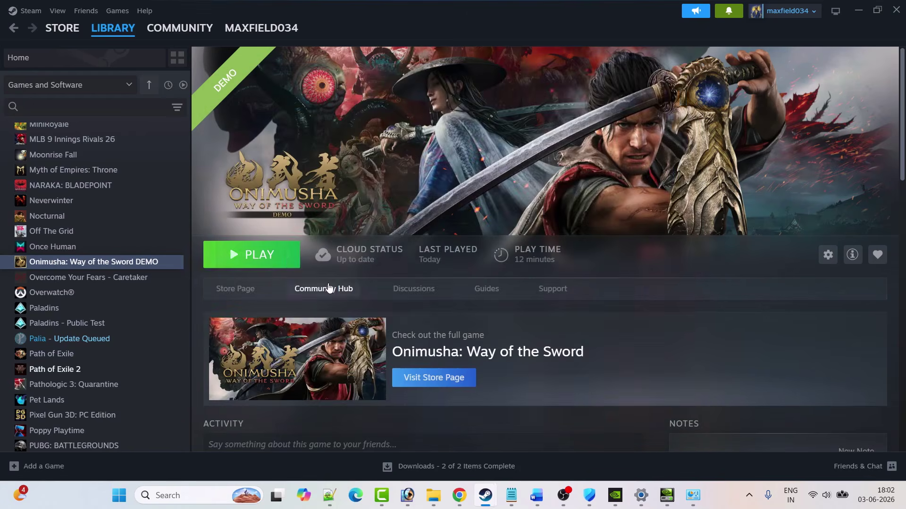
pyautogui.click(536, 495)
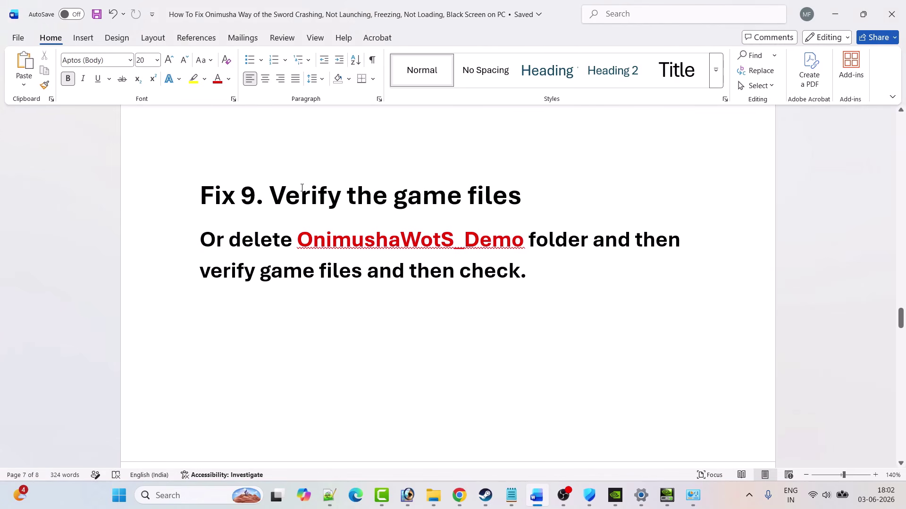
pyautogui.moveTo(302, 188); pyautogui.dragTo(522, 196)
pyautogui.click(281, 240)
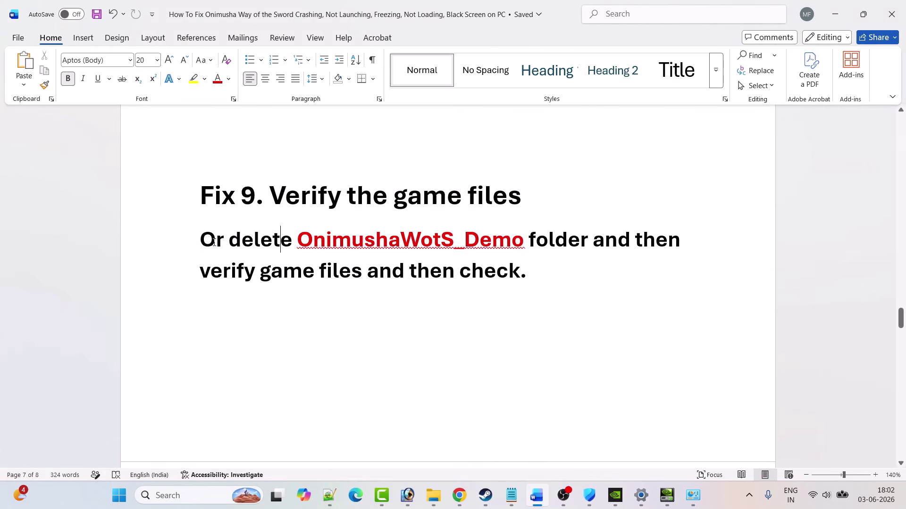
pyautogui.tripleClick(324, 249)
# Step: Browse the demo's local files from Steam and locate the OnimushaWotS_Demo folder inside the common folder
pyautogui.click(485, 495)
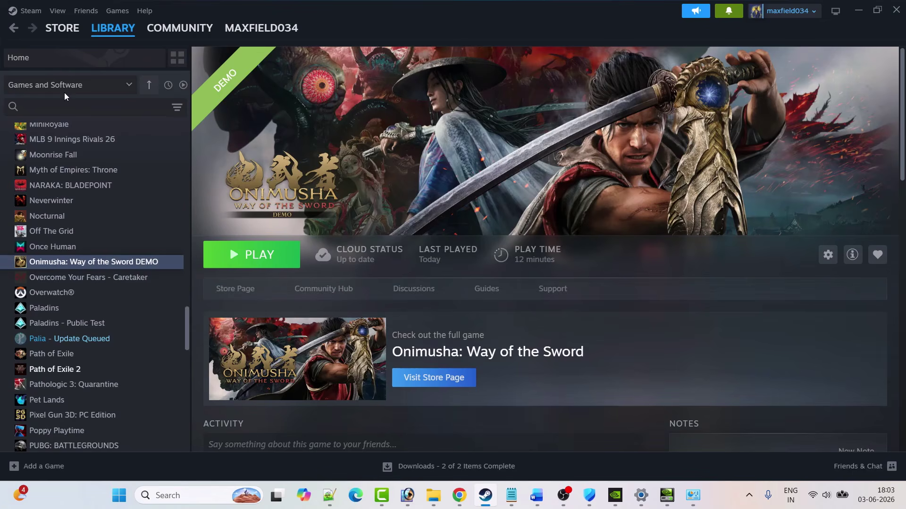
pyautogui.rightClick(85, 266)
pyautogui.moveTo(126, 332)
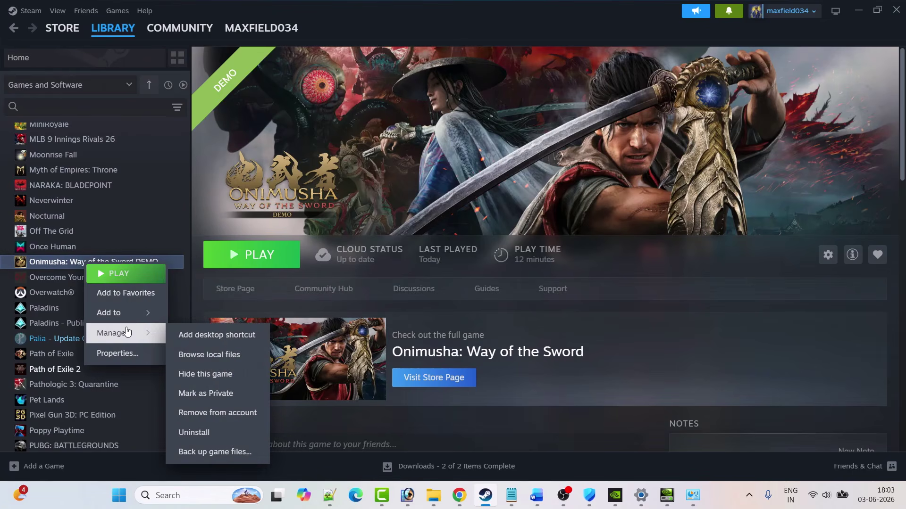
pyautogui.click(231, 359)
pyautogui.click(493, 41)
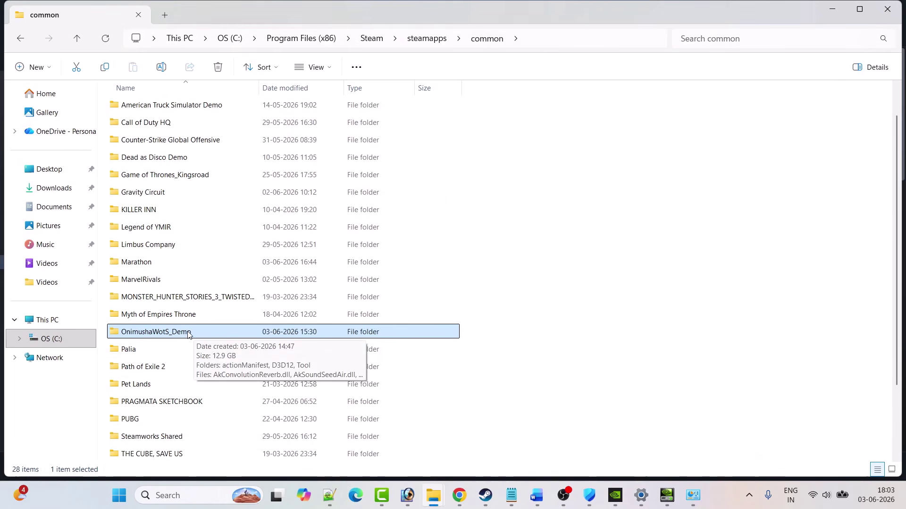
pyautogui.rightClick(197, 332)
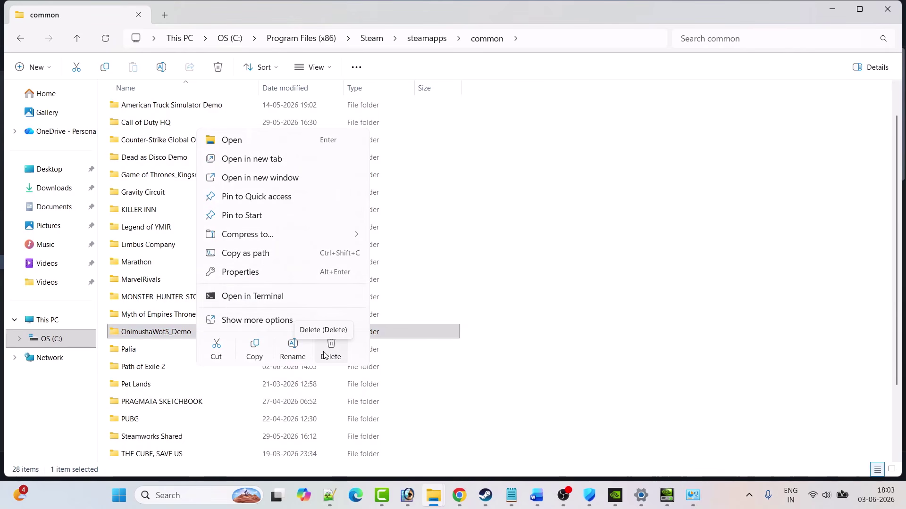
pyautogui.click(726, 324)
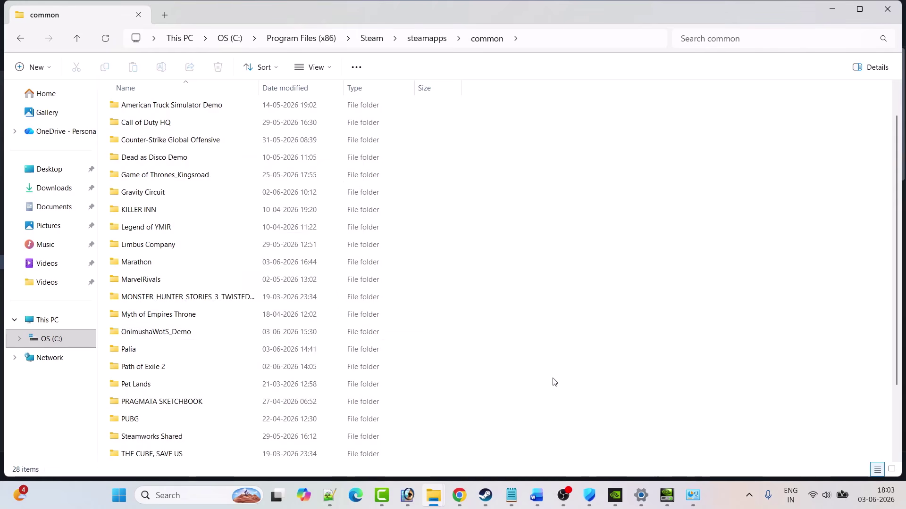
# Step: View the file verification option in the Onimusha demo's Installed Files properties in Steam, and close the properties
pyautogui.click(485, 495)
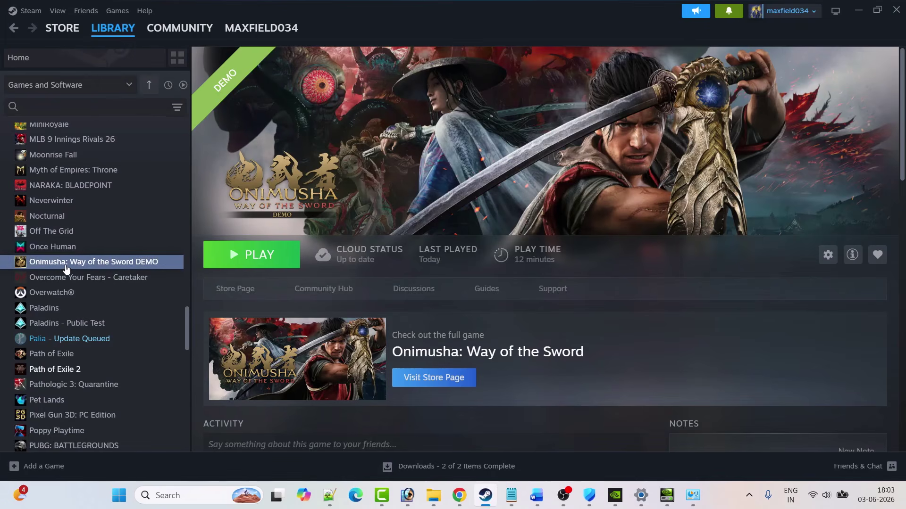
pyautogui.rightClick(134, 264)
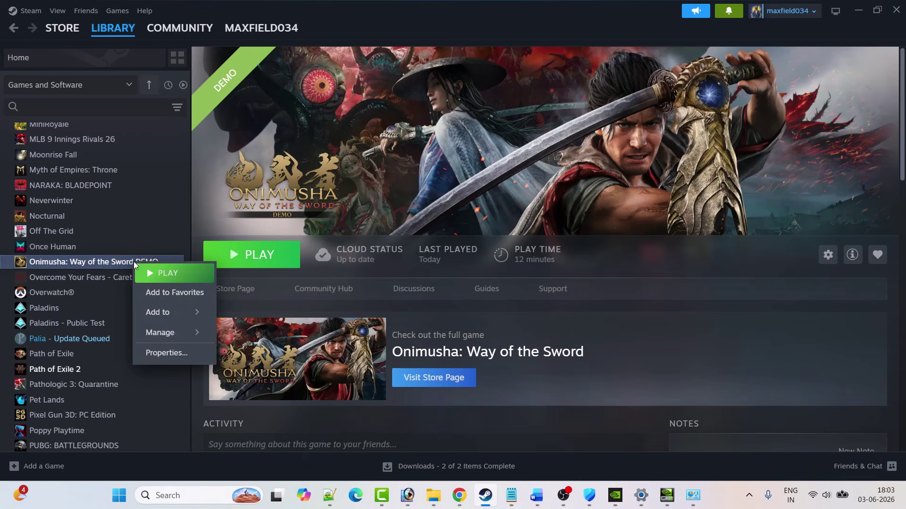
pyautogui.click(170, 354)
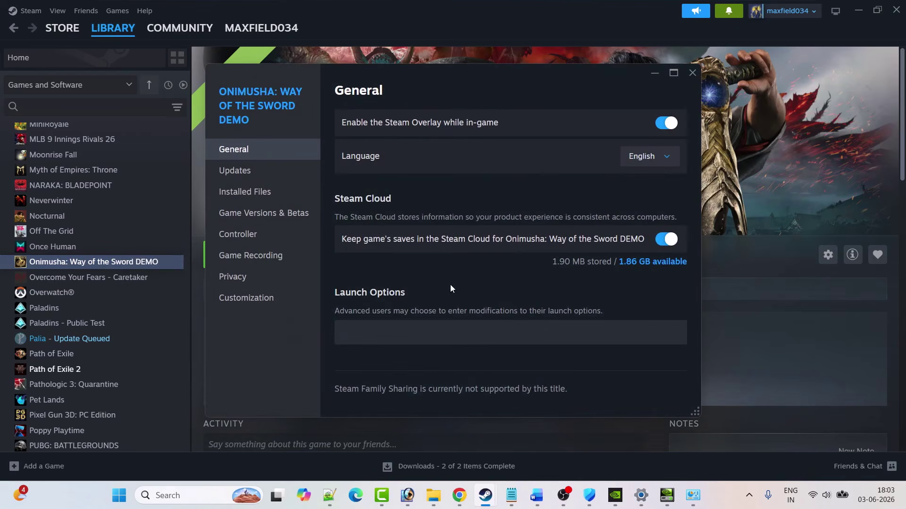
pyautogui.click(250, 198)
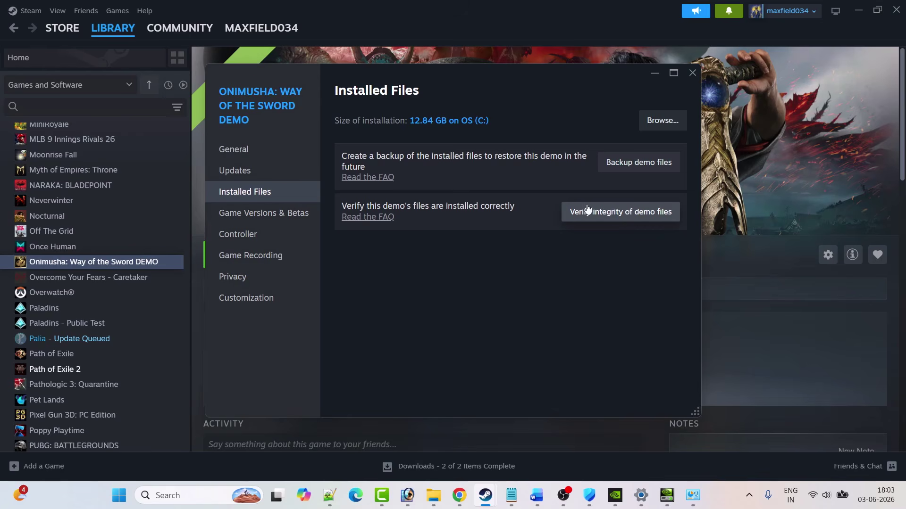
pyautogui.click(692, 73)
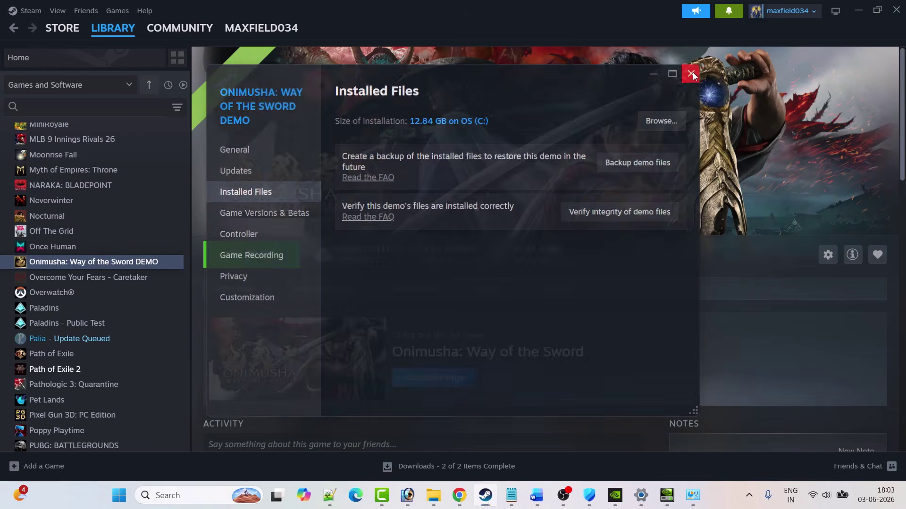
# Step: Go to the Fix 10 section of the Word guide, and copy the OnimushaWotS_Demo save folder from Documents > CAPCOM in File Explorer
pyautogui.click(547, 495)
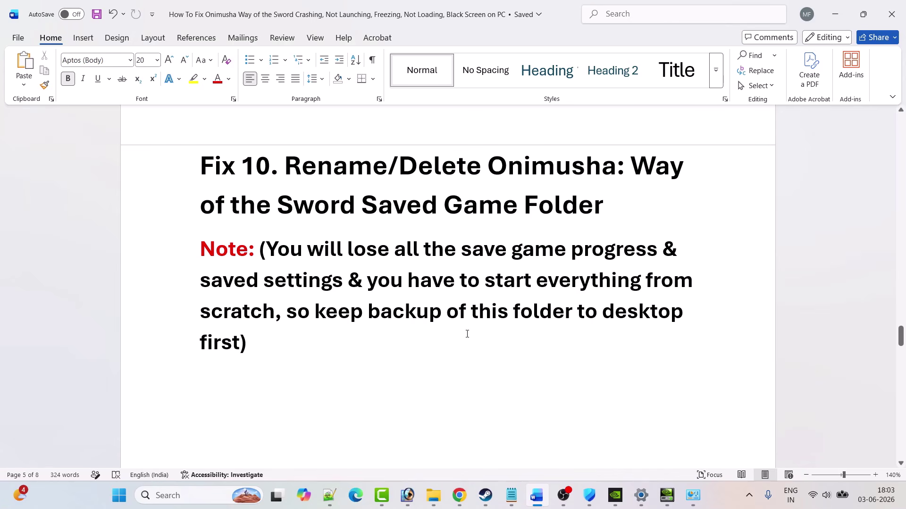
pyautogui.press('super+e')
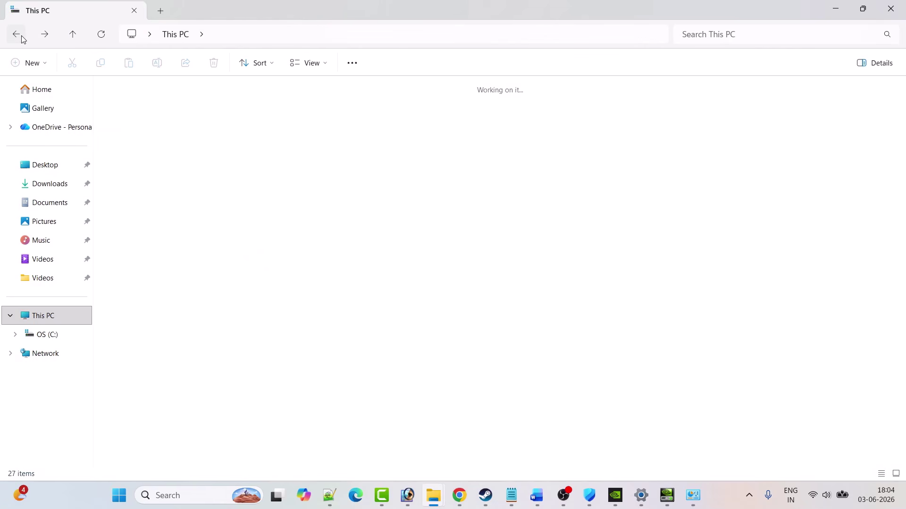
pyautogui.click(438, 221)
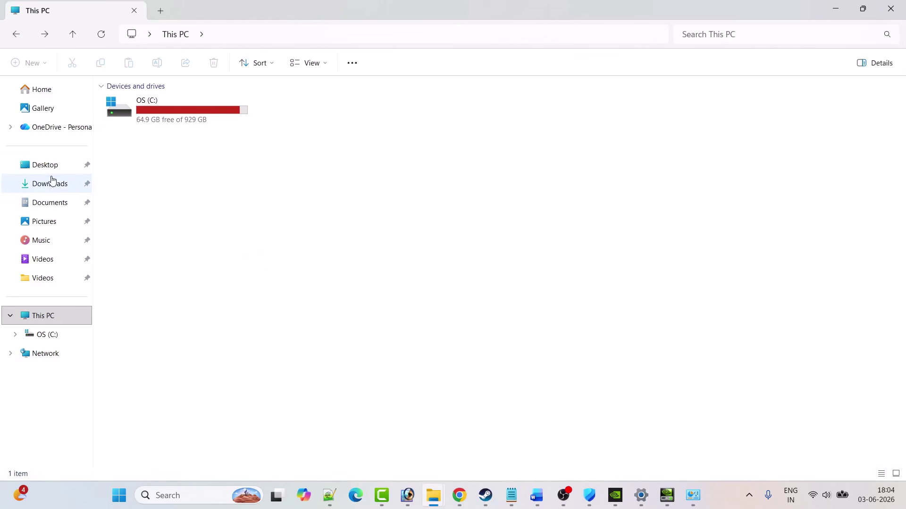
pyautogui.click(46, 202)
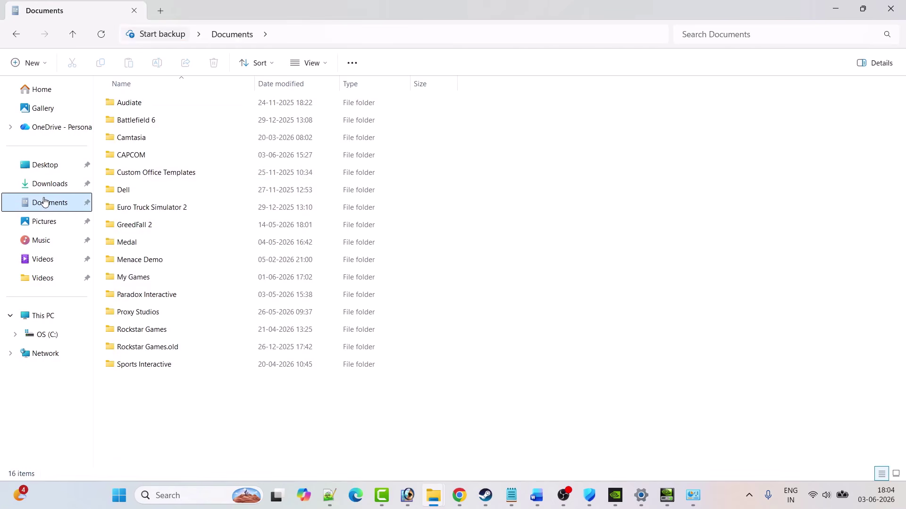
pyautogui.doubleClick(152, 161)
pyautogui.click(135, 106)
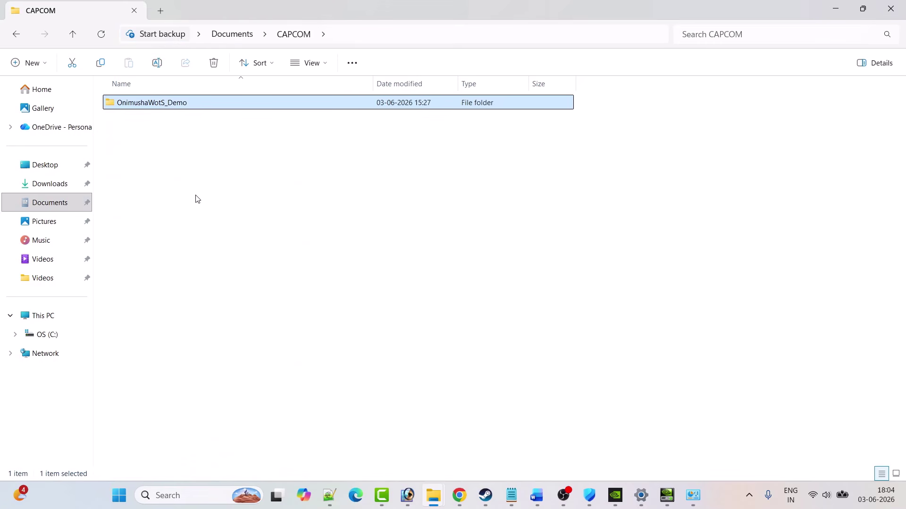
pyautogui.rightClick(156, 103)
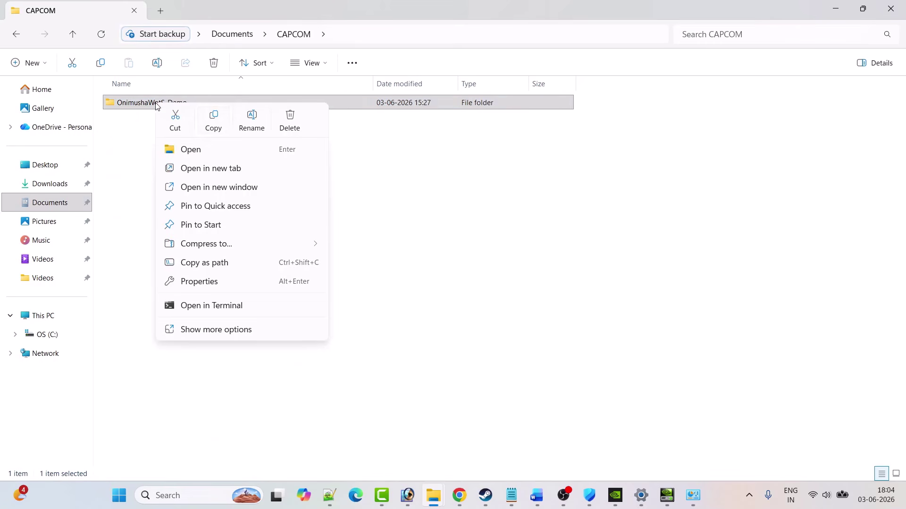
pyautogui.click(213, 117)
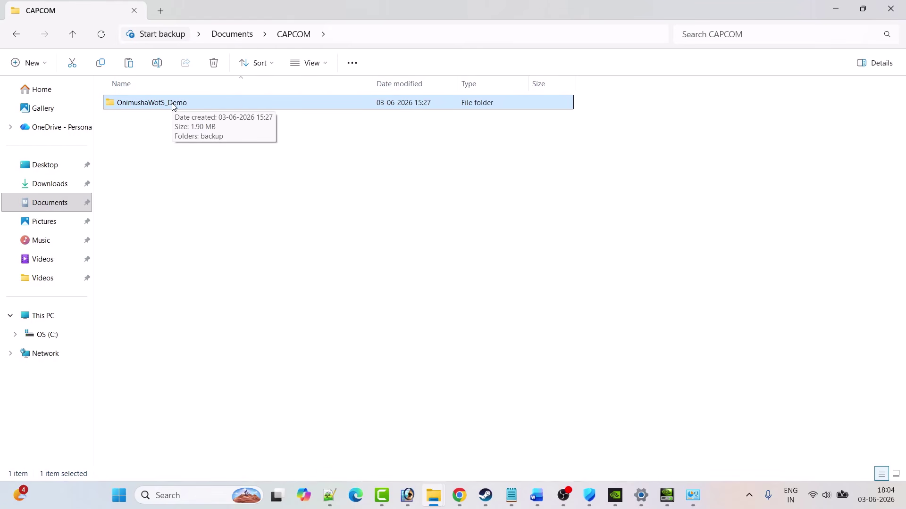
# Step: Rename the OnimushaWotS_Demo save folder to OnimushaWotS_Demoold
pyautogui.rightClick(194, 103)
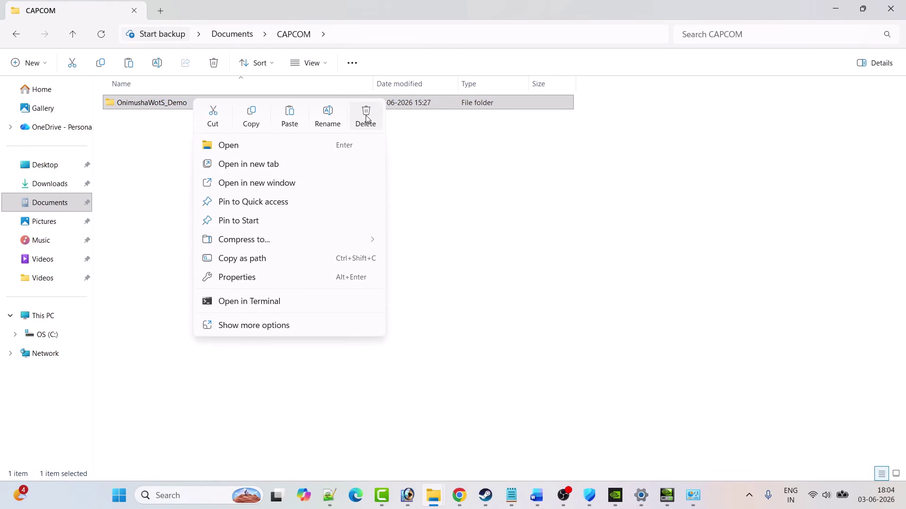
pyautogui.click(328, 118)
pyautogui.click(193, 103)
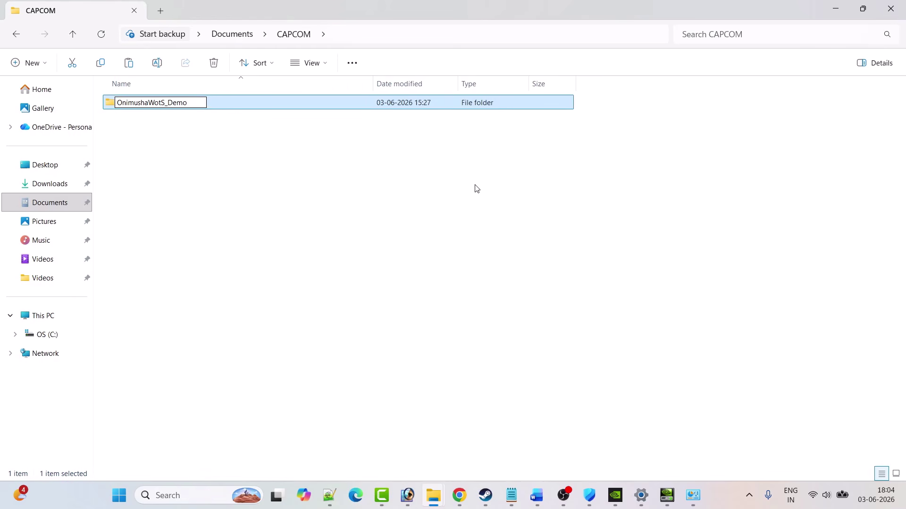
pyautogui.write('old')
pyautogui.click(450, 189)
# Step: Check the game's page in Steam and the actions available for the renamed save folder in File Explorer
pyautogui.click(485, 496)
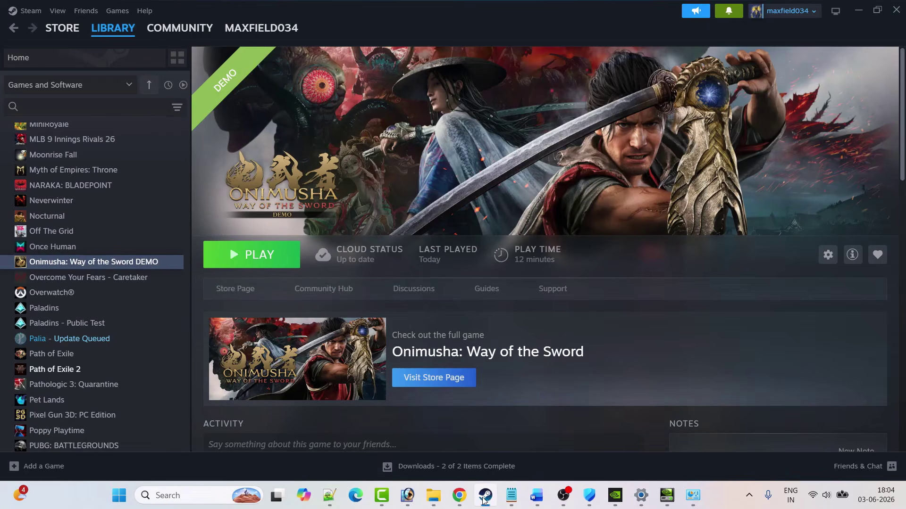
pyautogui.click(485, 496)
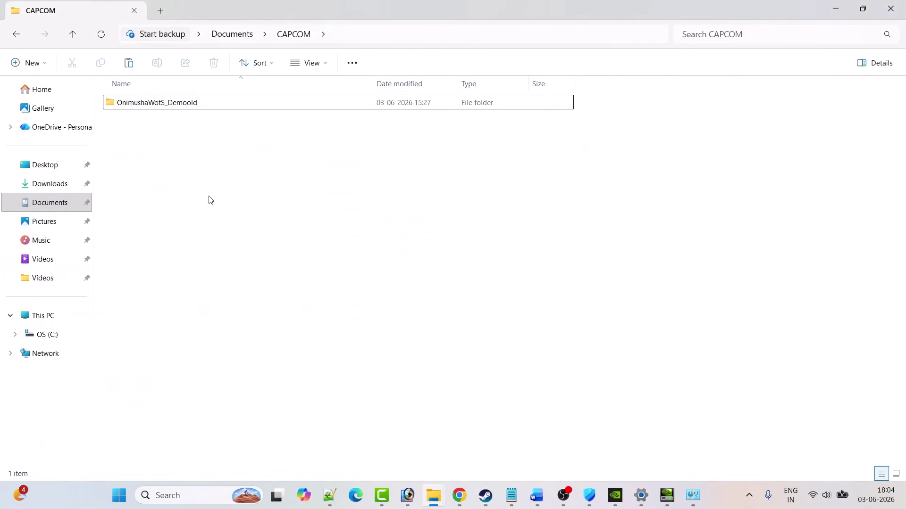
pyautogui.click(178, 109)
pyautogui.rightClick(185, 105)
pyautogui.click(347, 119)
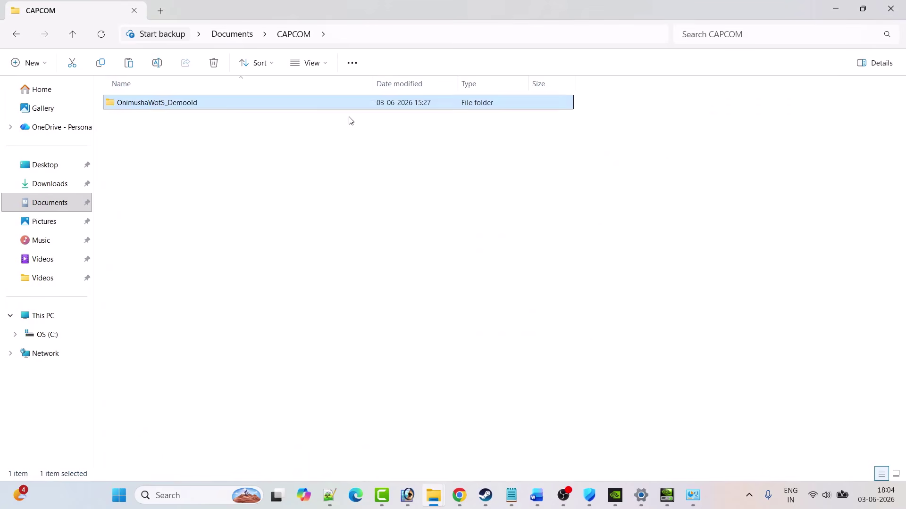
pyautogui.click(485, 496)
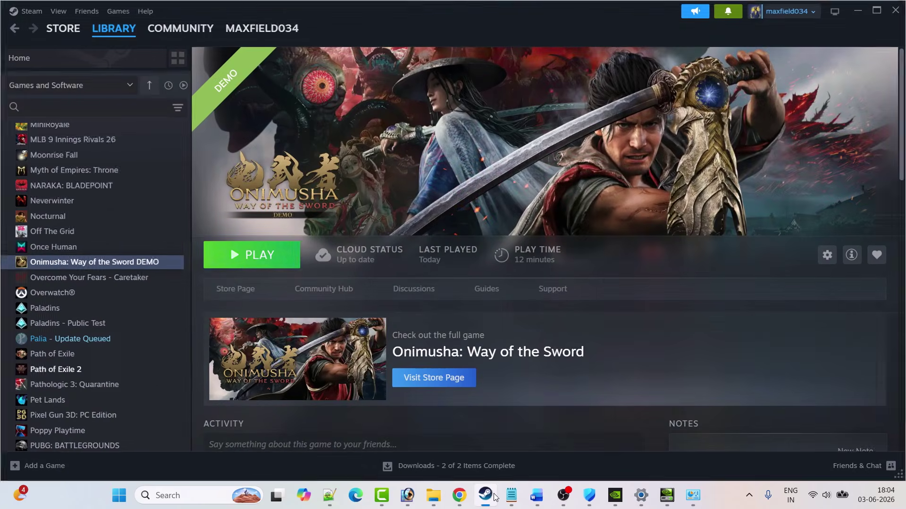
# Step: Go to the Fix 11 section of the Word guide, select its Visual C++ link, and switch to that download page in Chrome
pyautogui.click(536, 496)
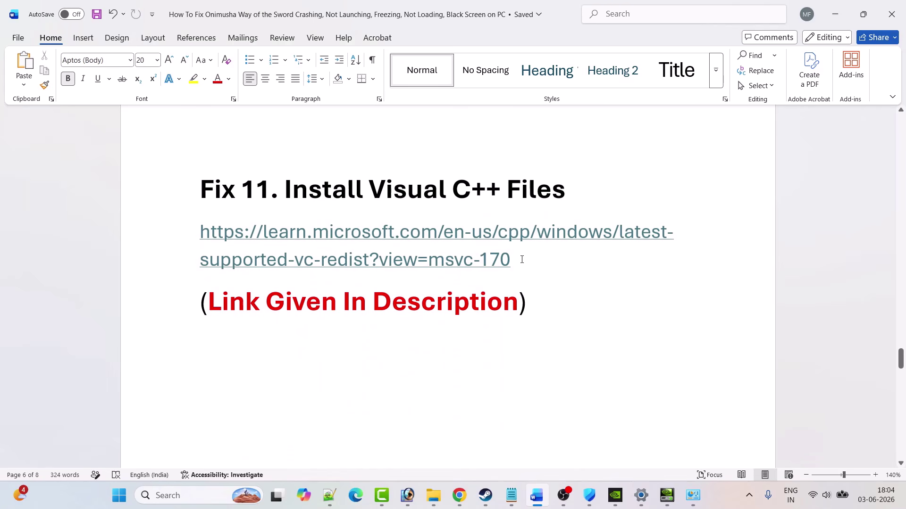
pyautogui.moveTo(521, 260); pyautogui.dragTo(200, 236)
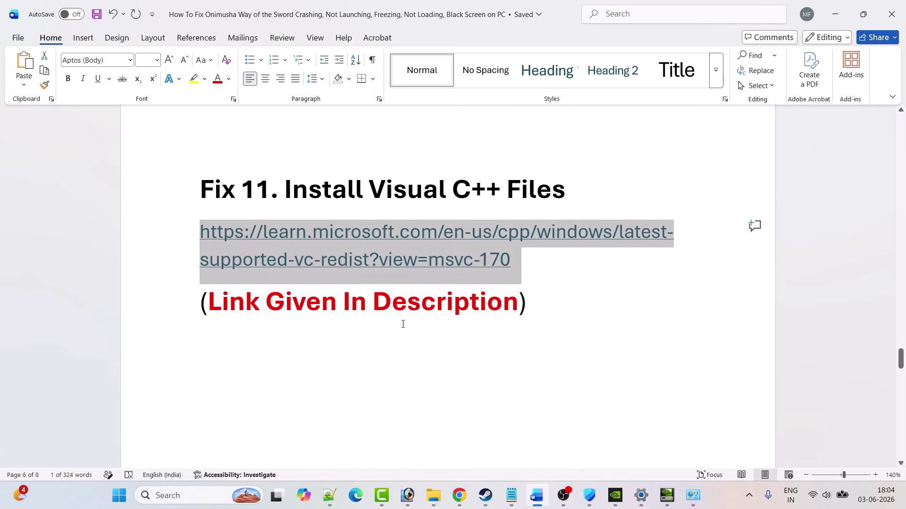
pyautogui.click(459, 495)
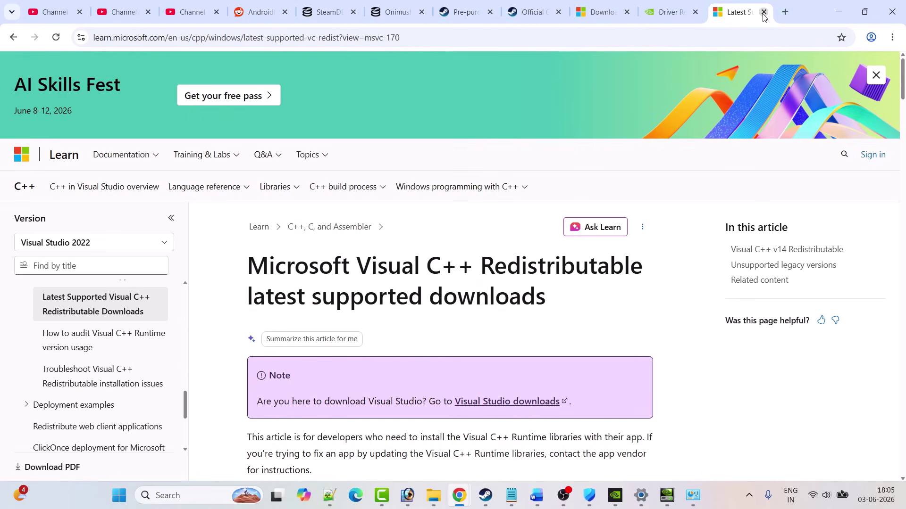
# Step: Download the latest supported X64 Visual C++ Redistributable and run VC_redist.x64.exe to repair the installation
pyautogui.scroll(-10, 509, 277)
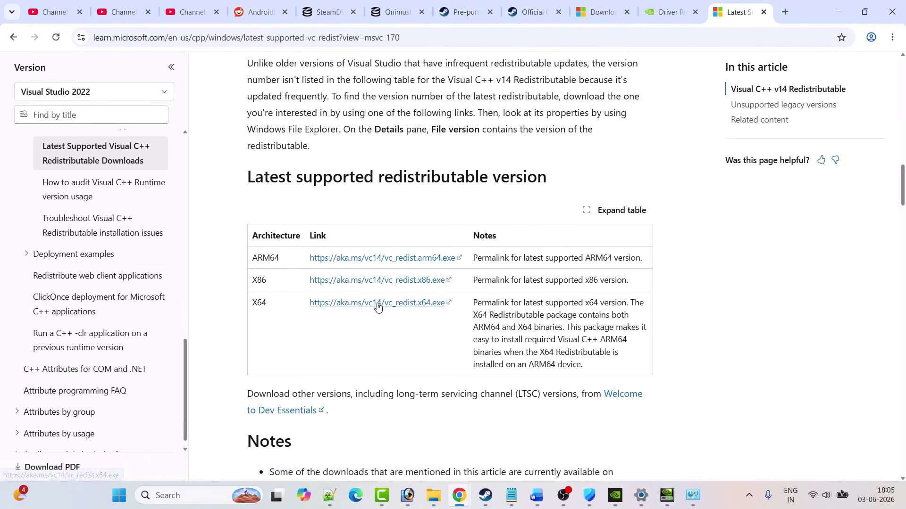
pyautogui.click(377, 303)
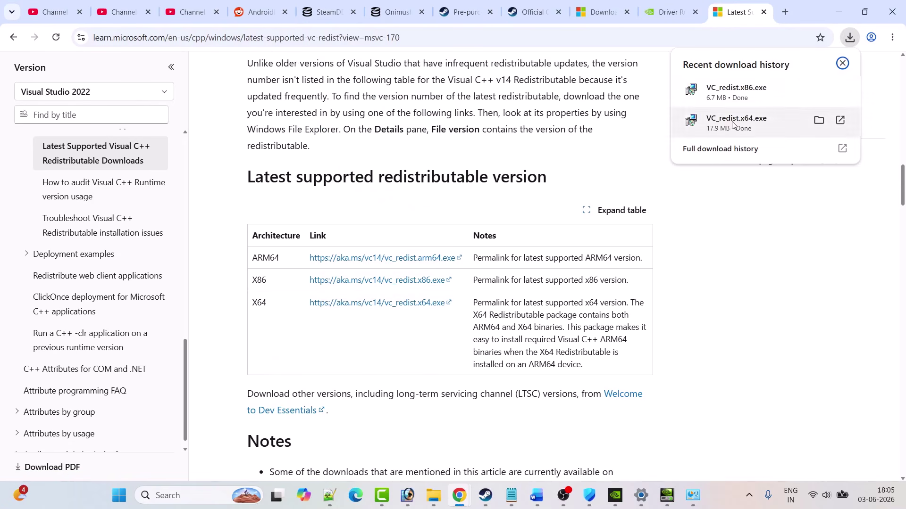
pyautogui.click(750, 124)
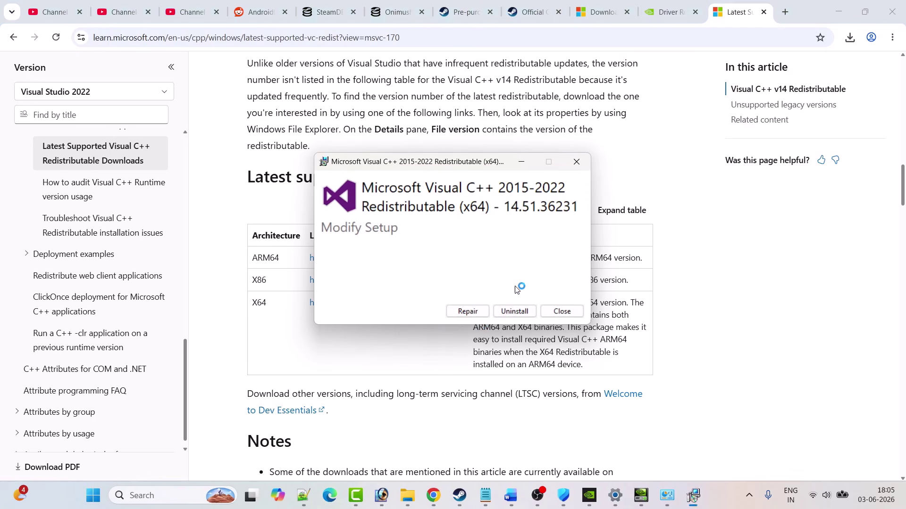
pyautogui.click(465, 312)
# Step: Run the downloaded VC_redist.x86.exe to repair the x86 Visual C++ Redistributable, and close its setup window
pyautogui.click(850, 38)
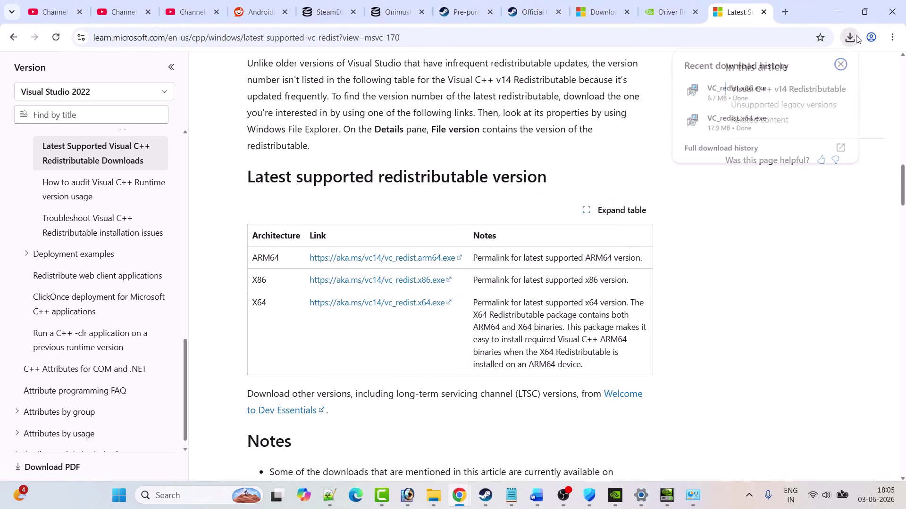
pyautogui.click(754, 92)
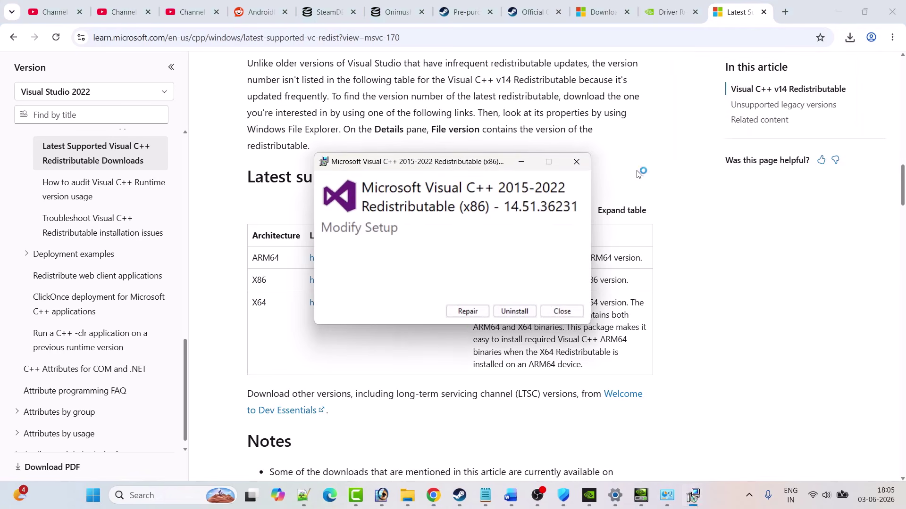
pyautogui.click(464, 313)
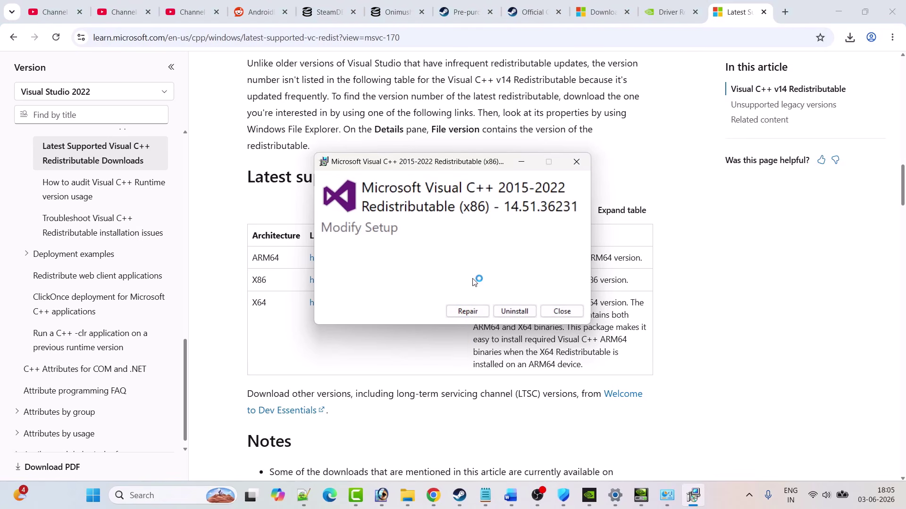
pyautogui.click(579, 162)
# Step: Check the computer's Restart option without using it, and switch to the game's page in Steam
pyautogui.press('super')
pyautogui.click(598, 455)
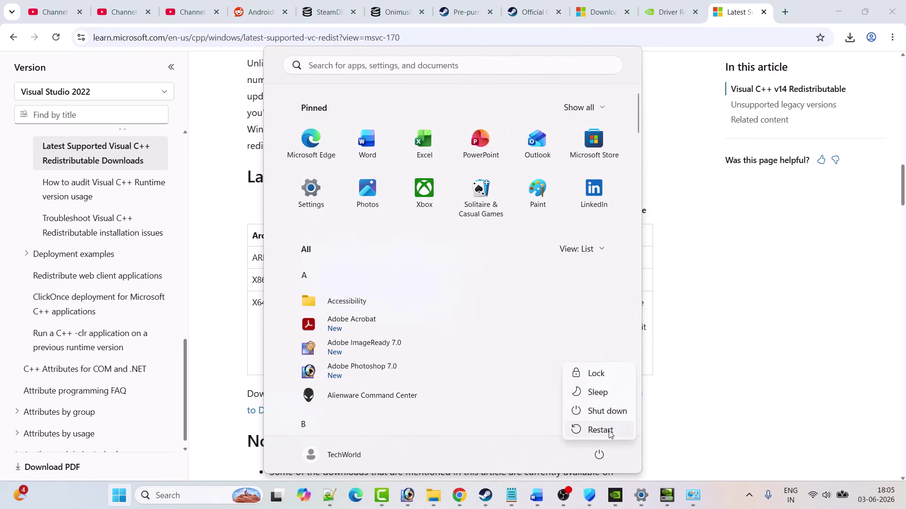
pyautogui.click(712, 407)
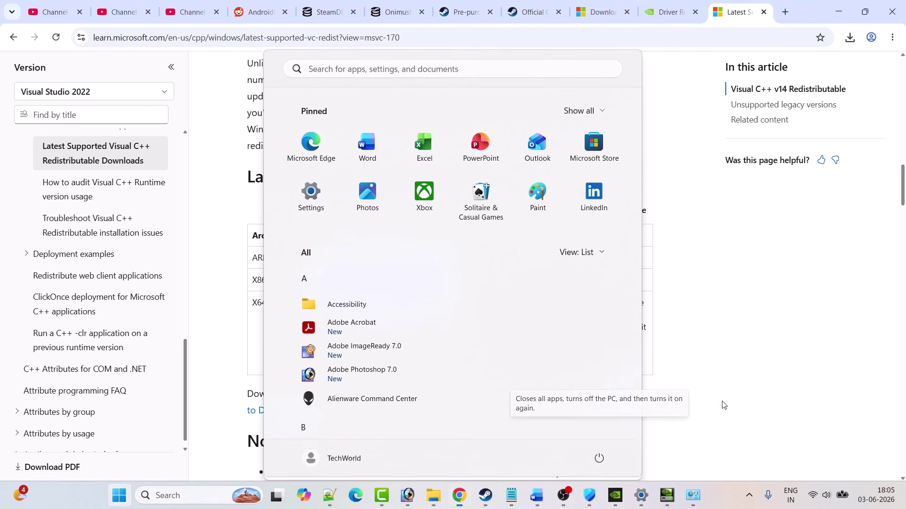
pyautogui.click(486, 496)
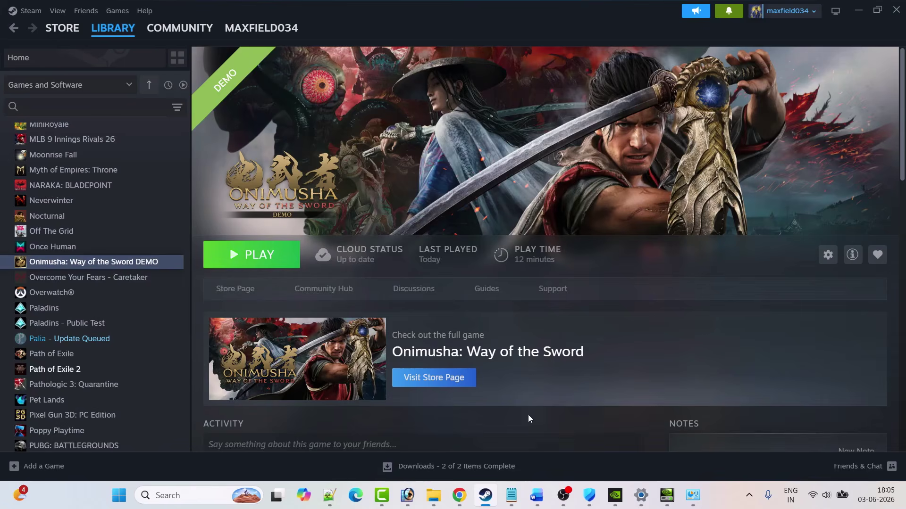
# Step: Go to the Fix 12 section of the Word guide, select its DirectX link, and switch to that download page in Chrome
pyautogui.click(537, 496)
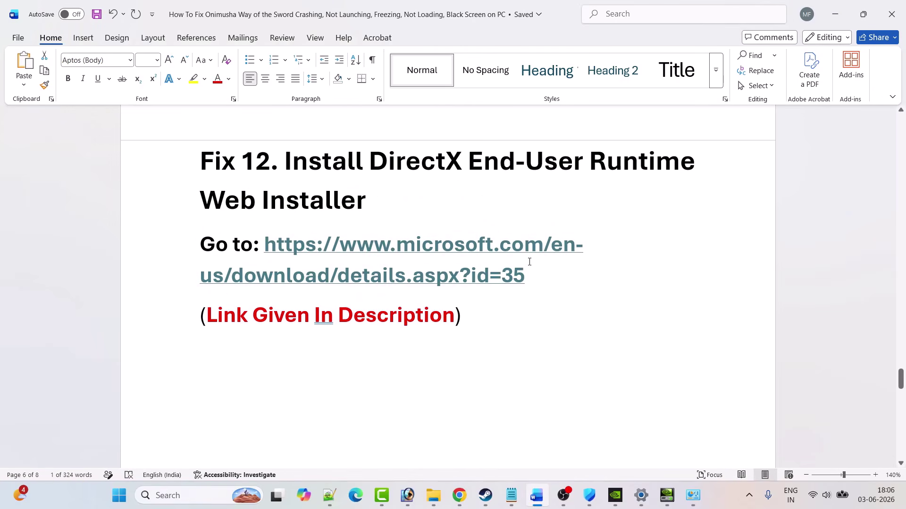
pyautogui.moveTo(530, 274); pyautogui.dragTo(285, 303)
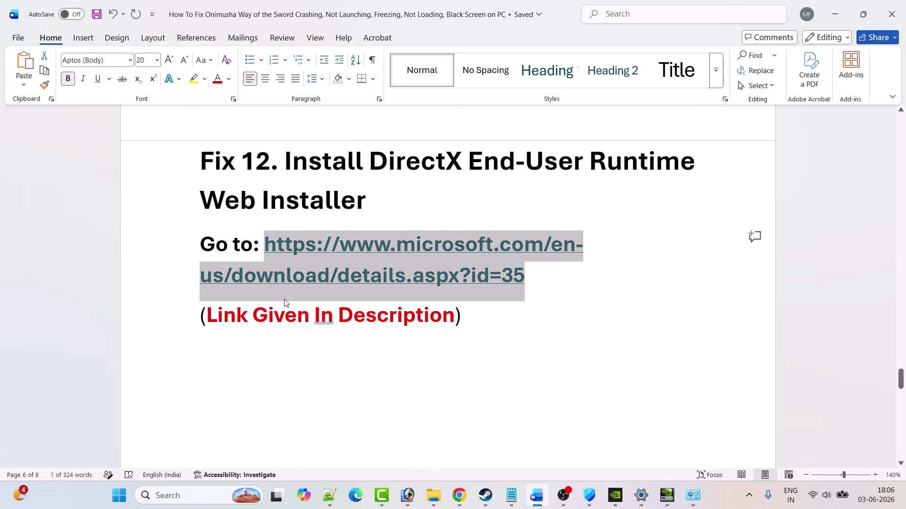
pyautogui.click(459, 495)
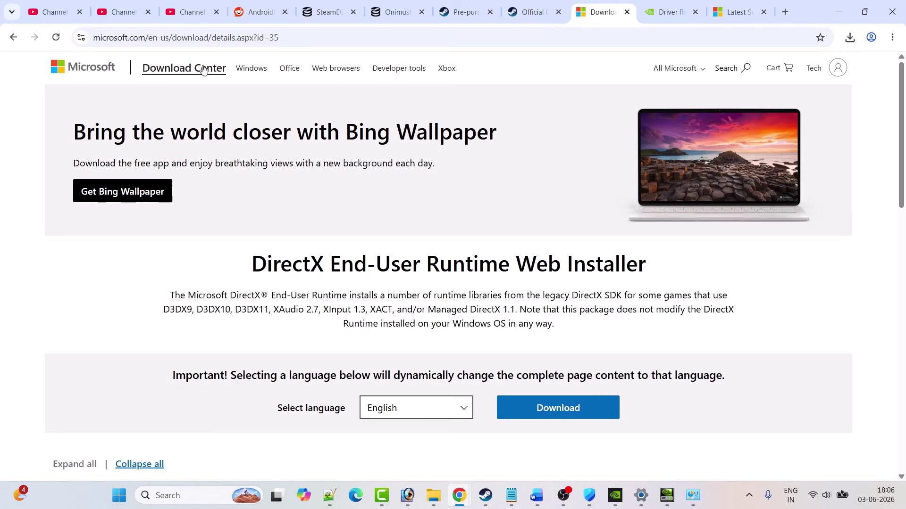
# Step: Download the DirectX End-User Runtime Web Installer, dxwebsetup.exe, and switch to Steam
pyautogui.scroll(-1, 479, 220)
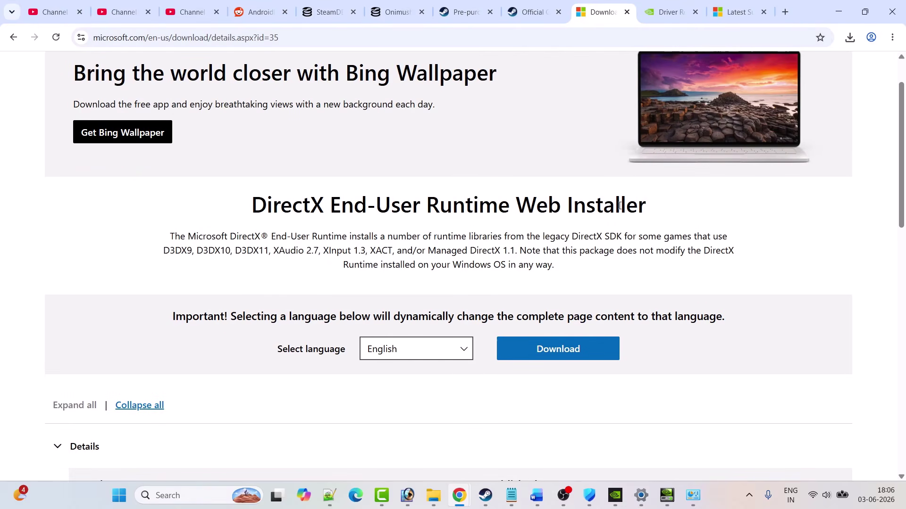
pyautogui.click(572, 352)
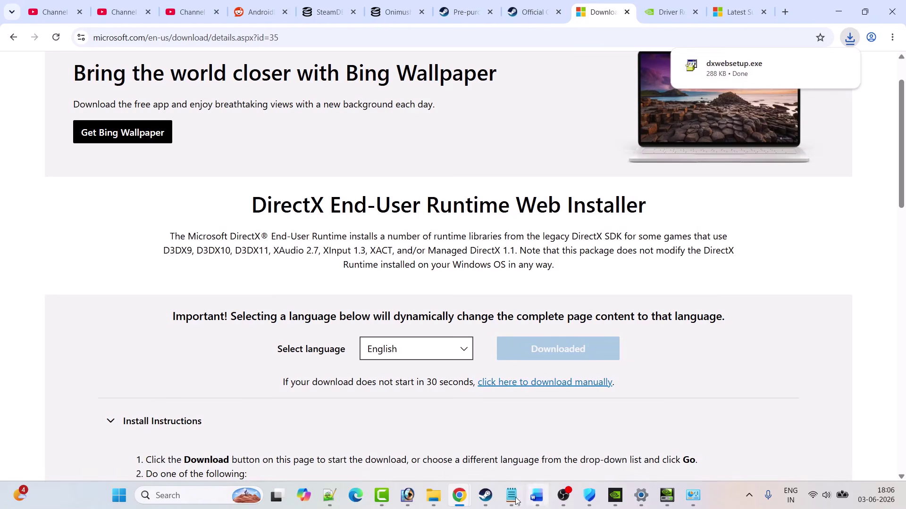
pyautogui.click(485, 495)
# Step: Go to the Fix 13 section of the Word guide and highlight its instruction on lowering the in-game graphics preset
pyautogui.click(536, 495)
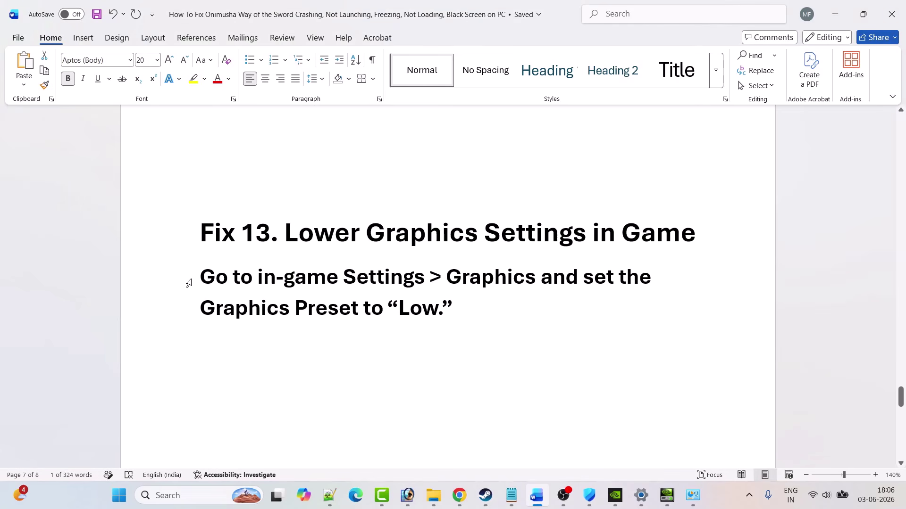
pyautogui.tripleClick(202, 276)
pyautogui.click(286, 314)
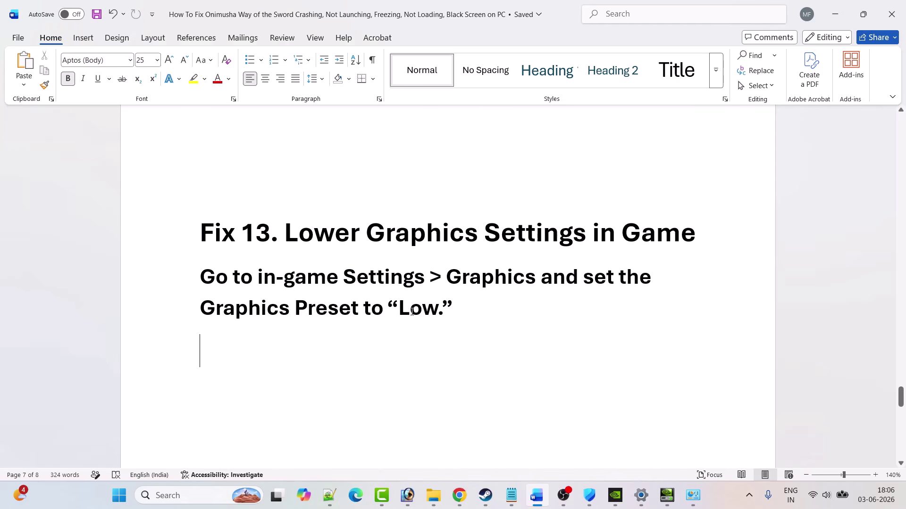
# Step: Go to the guide's Fix 14 section, open Windows Update in Settings, and check for updates
pyautogui.scroll(-5, 469, 323)
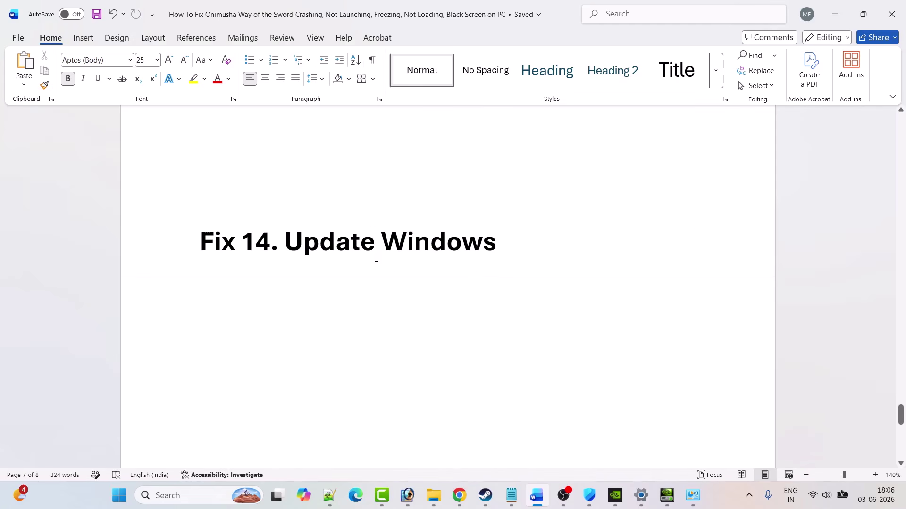
pyautogui.click(119, 495)
pyautogui.click(309, 193)
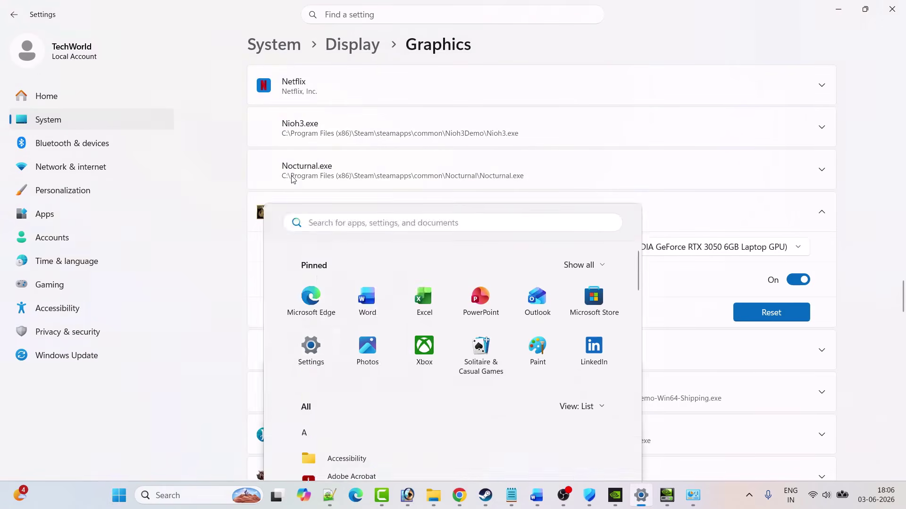
pyautogui.click(65, 357)
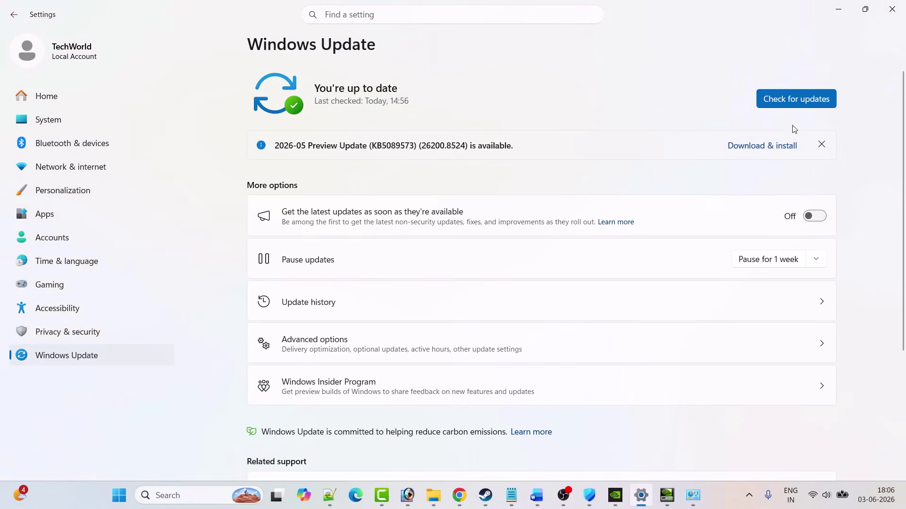
pyautogui.click(789, 106)
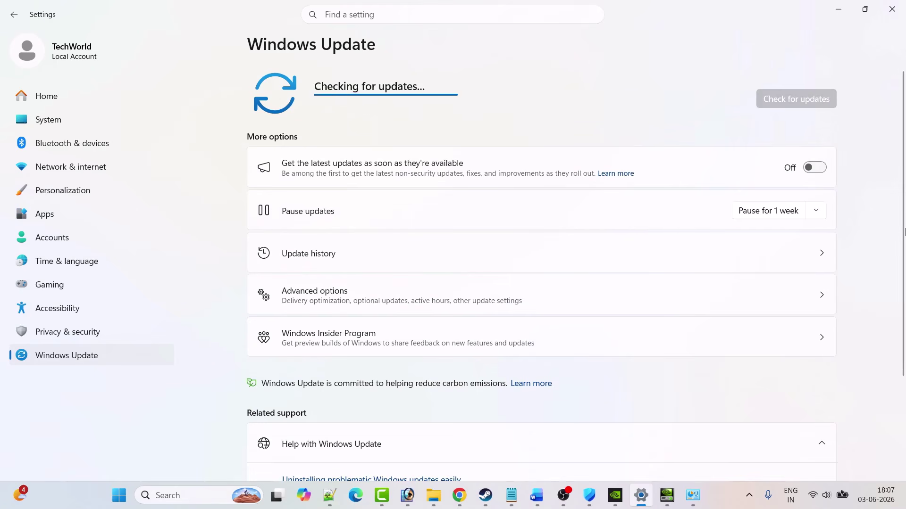
# Step: Review the power choices for restarting the PC without restarting it, and return to Steam
pyautogui.click(119, 495)
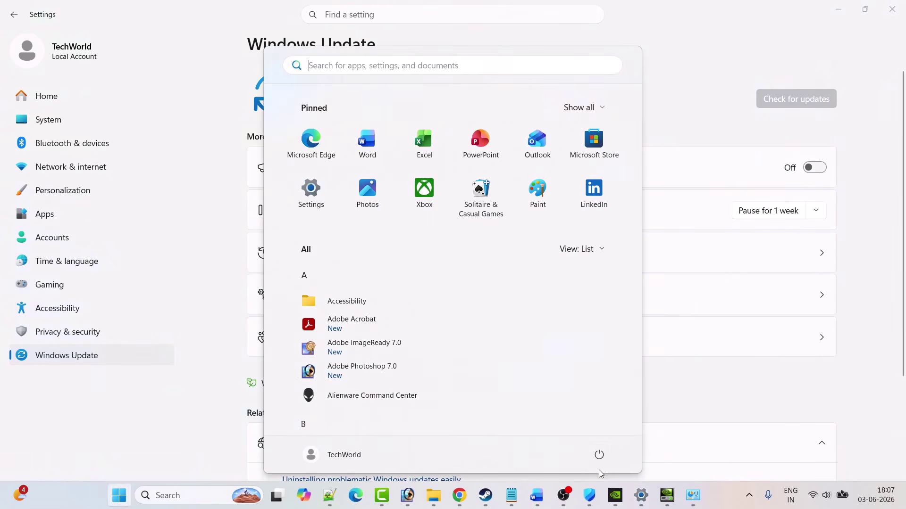
pyautogui.click(598, 454)
pyautogui.click(722, 400)
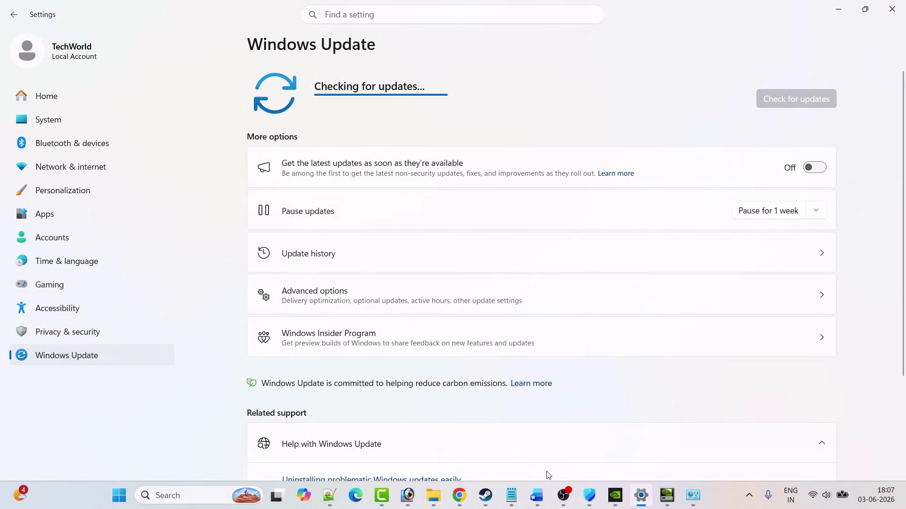
pyautogui.click(485, 496)
# Step: Read the Fix 15 reinstall instructions in the Word guide, highlighting the game name and drive advice, and switch to Steam
pyautogui.click(536, 495)
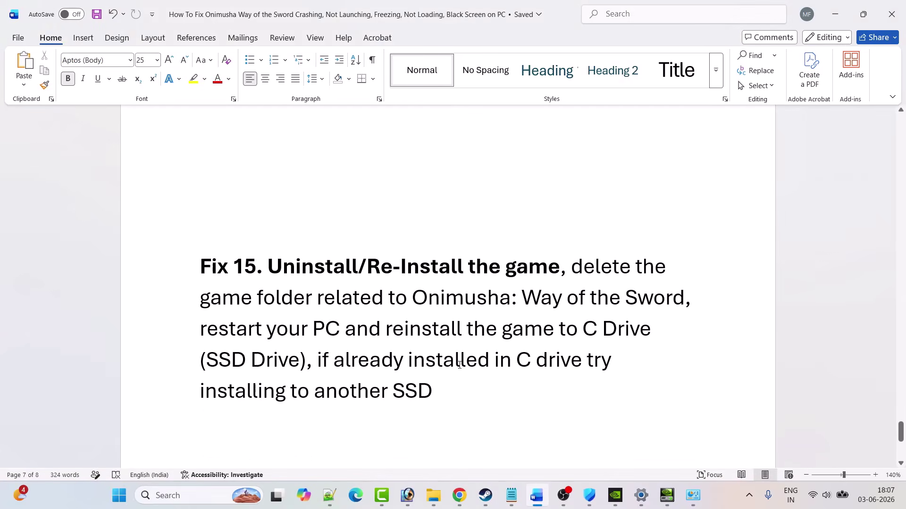
pyautogui.scroll(-1, 453, 309)
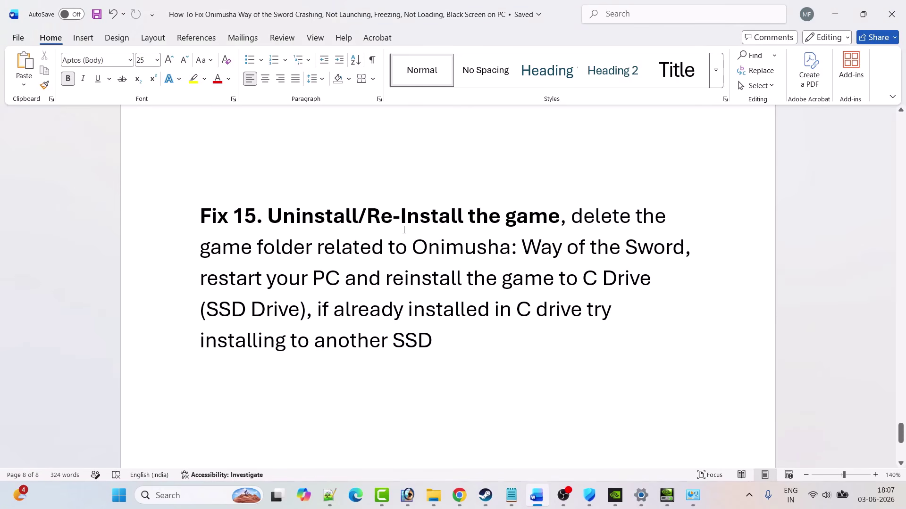
pyautogui.click(417, 254)
pyautogui.moveTo(413, 249); pyautogui.dragTo(685, 252)
pyautogui.click(231, 310)
pyautogui.moveTo(196, 283); pyautogui.dragTo(300, 307)
pyautogui.click(425, 310)
pyautogui.click(316, 309)
pyautogui.click(486, 493)
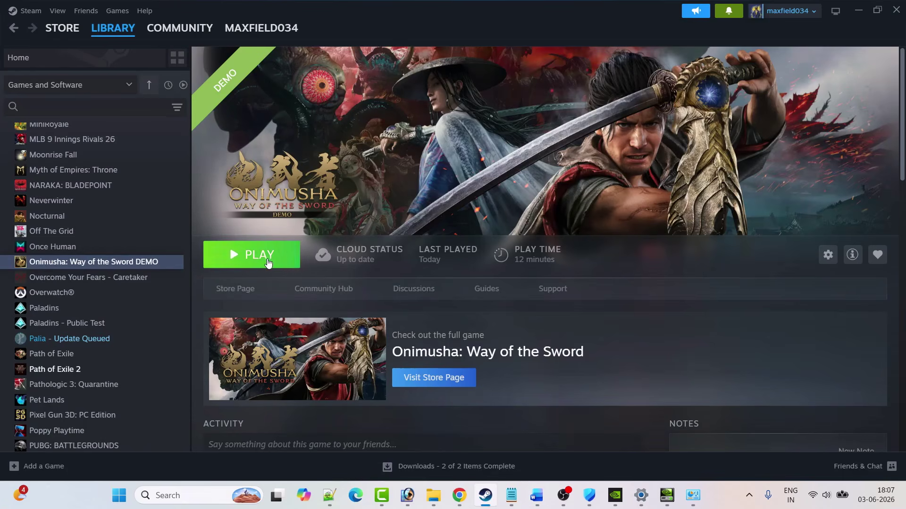